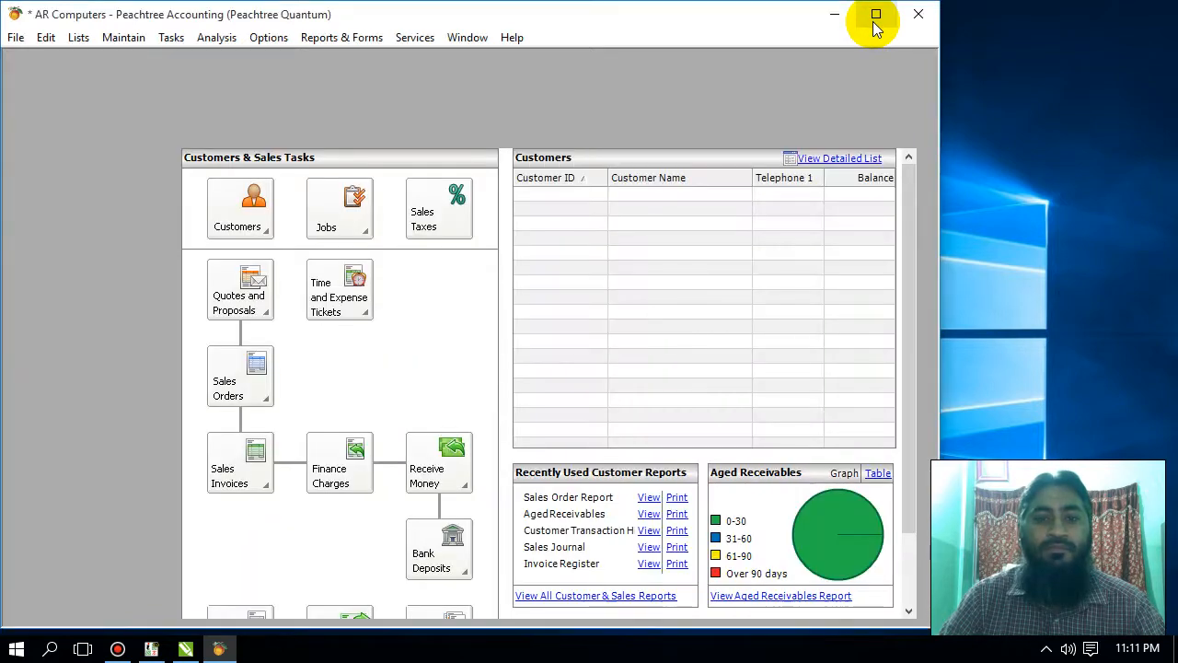
Start a new inventory item record from the Inventory & Services area.
{"action": "left_click", "coordinate": [875, 23]}
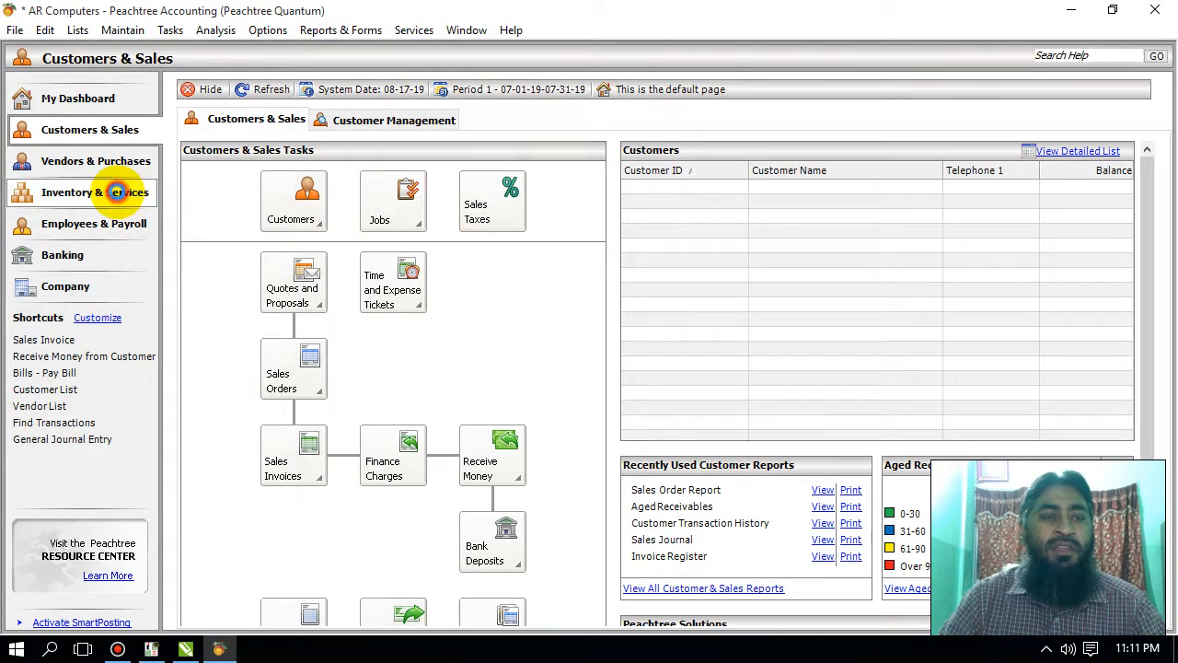
{"action": "left_click", "coordinate": [119, 191]}
{"action": "left_click", "coordinate": [296, 181]}
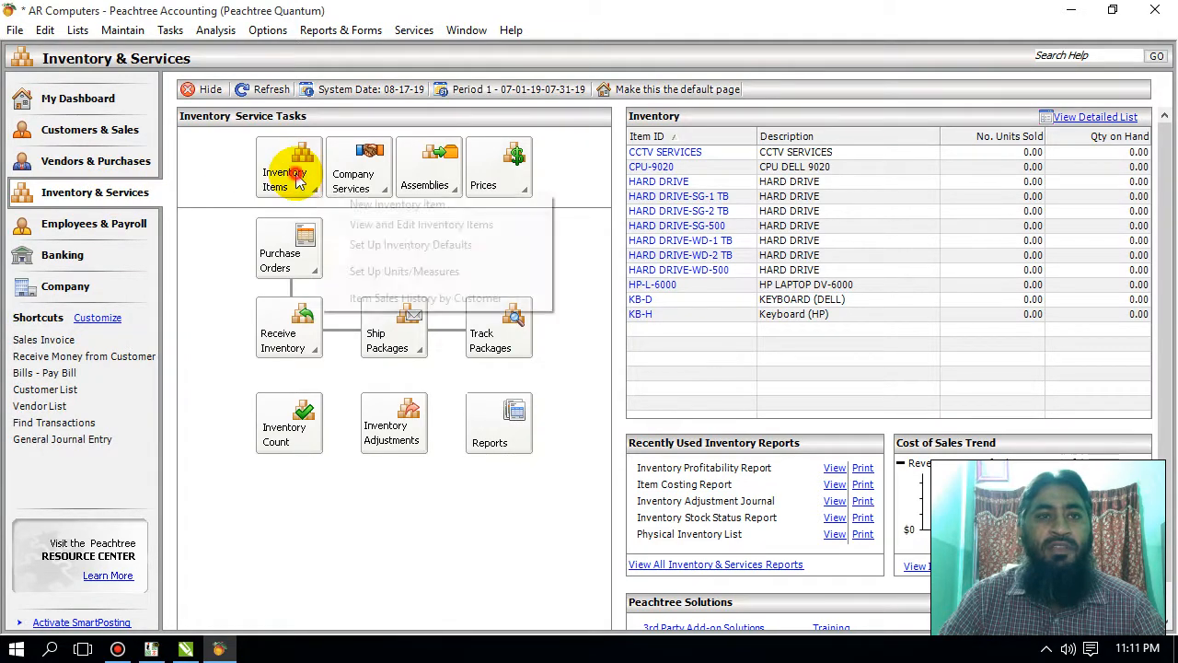
{"action": "left_click", "coordinate": [403, 208]}
{"action": "left_click_drag", "start_coordinate": [403, 75], "coordinate": [344, 65]}
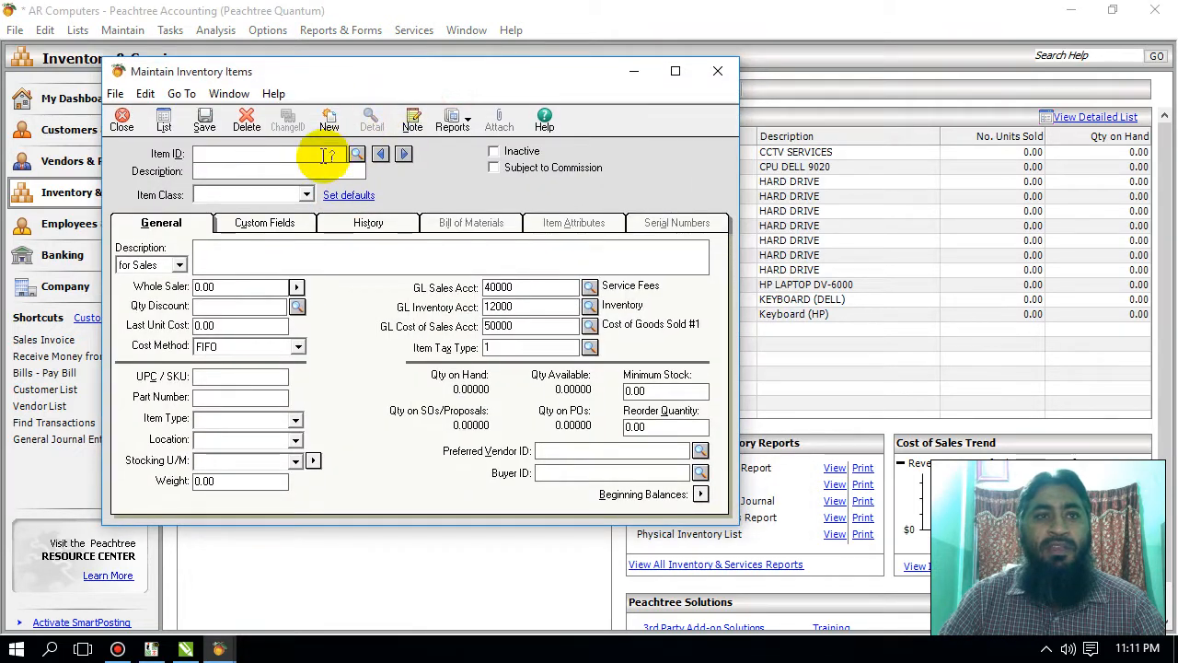
Set the new item's class to Service.
{"action": "left_click", "coordinate": [304, 172]}
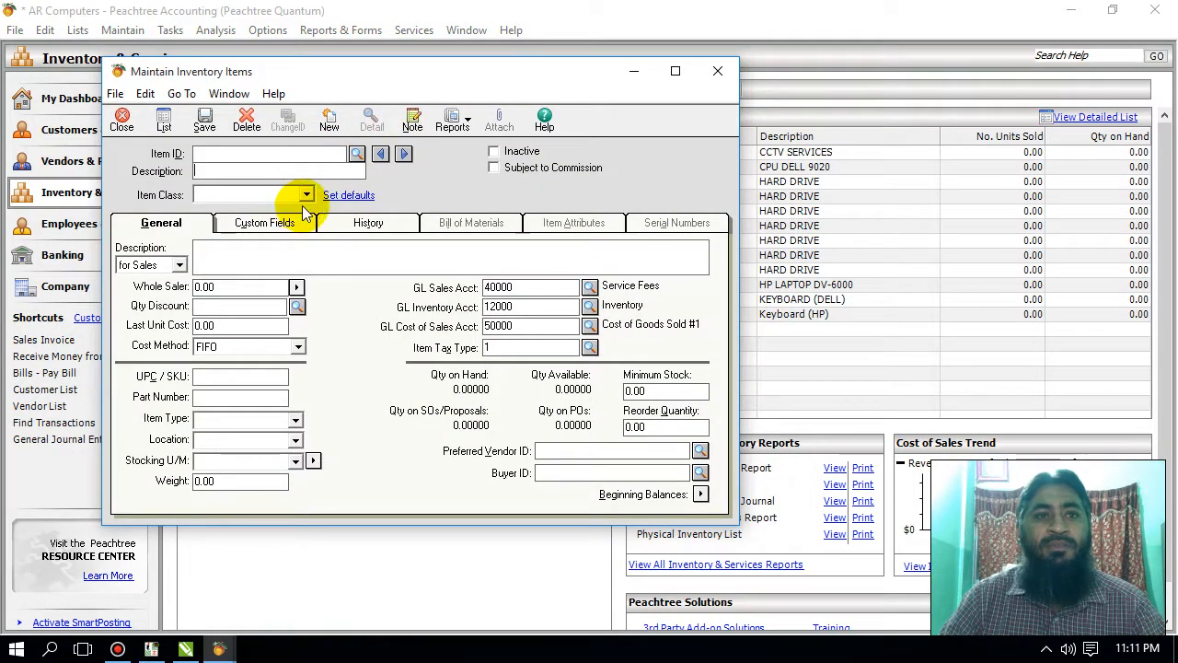
{"action": "left_click", "coordinate": [306, 195]}
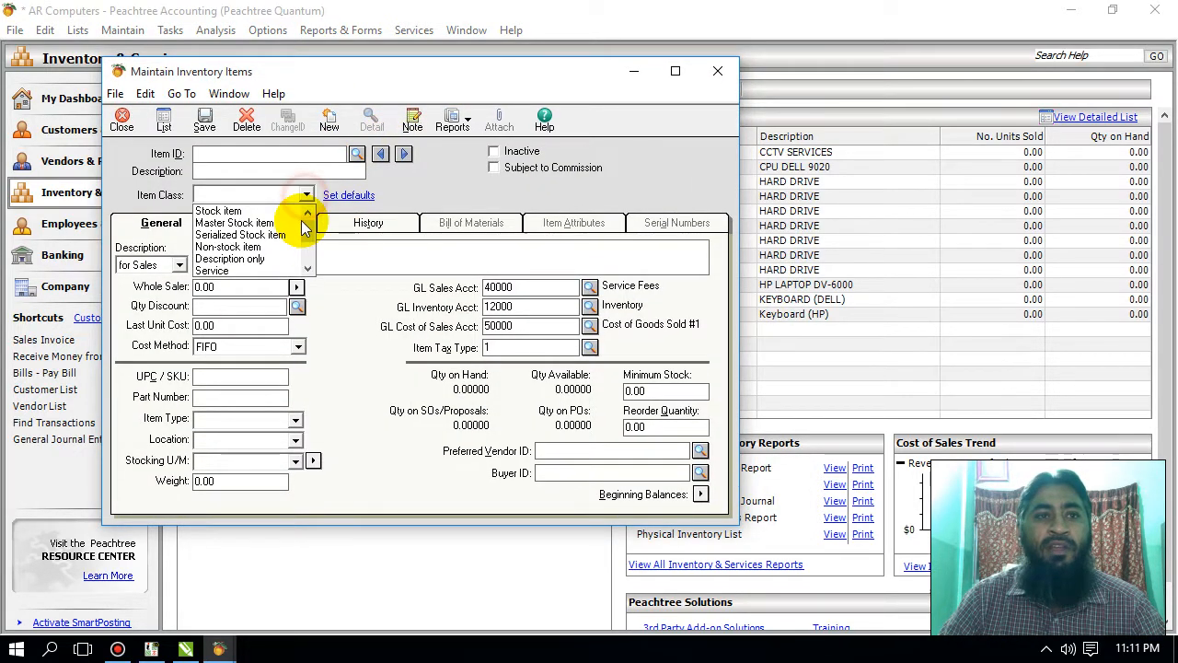
{"action": "left_click", "coordinate": [276, 269]}
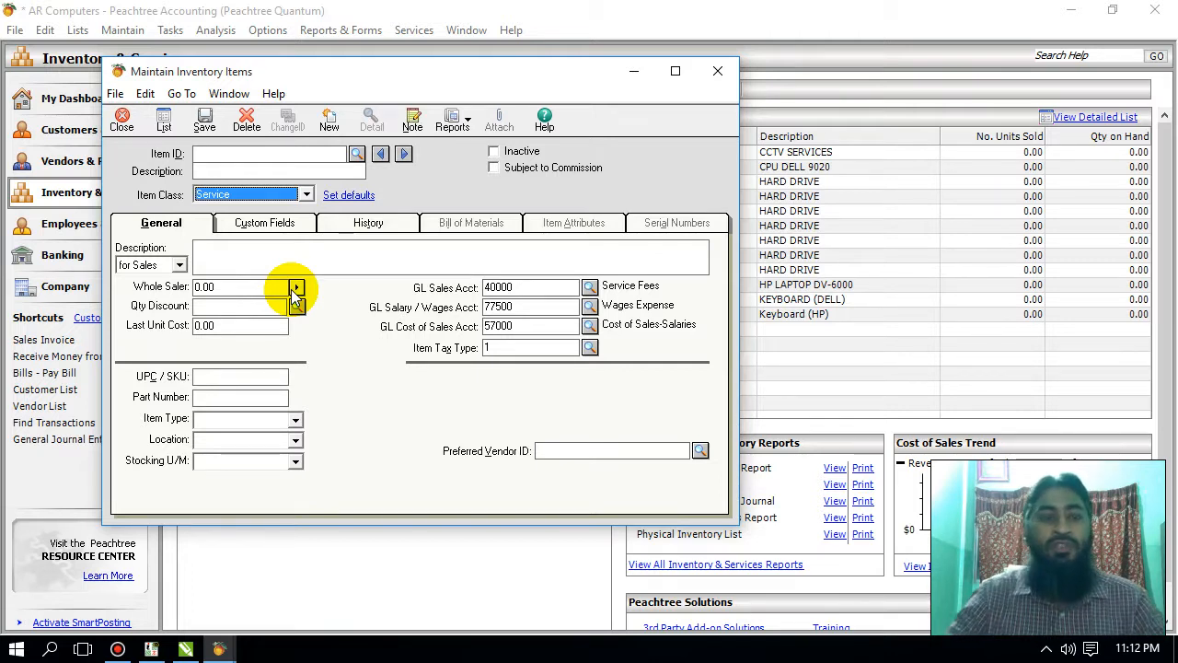
Switch the item's description type to for Purchases and back to for Sales.
{"action": "left_click", "coordinate": [167, 266]}
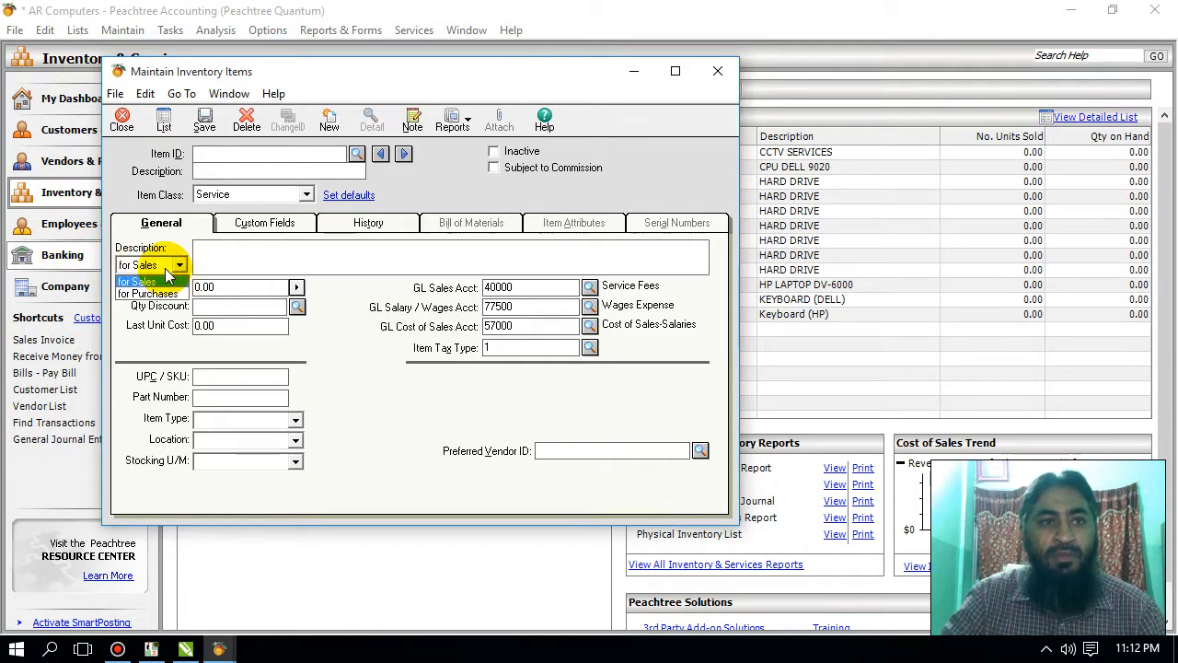
{"action": "left_click", "coordinate": [150, 293]}
{"action": "left_click", "coordinate": [169, 268]}
{"action": "left_click", "coordinate": [162, 281]}
{"action": "left_click", "coordinate": [241, 253]}
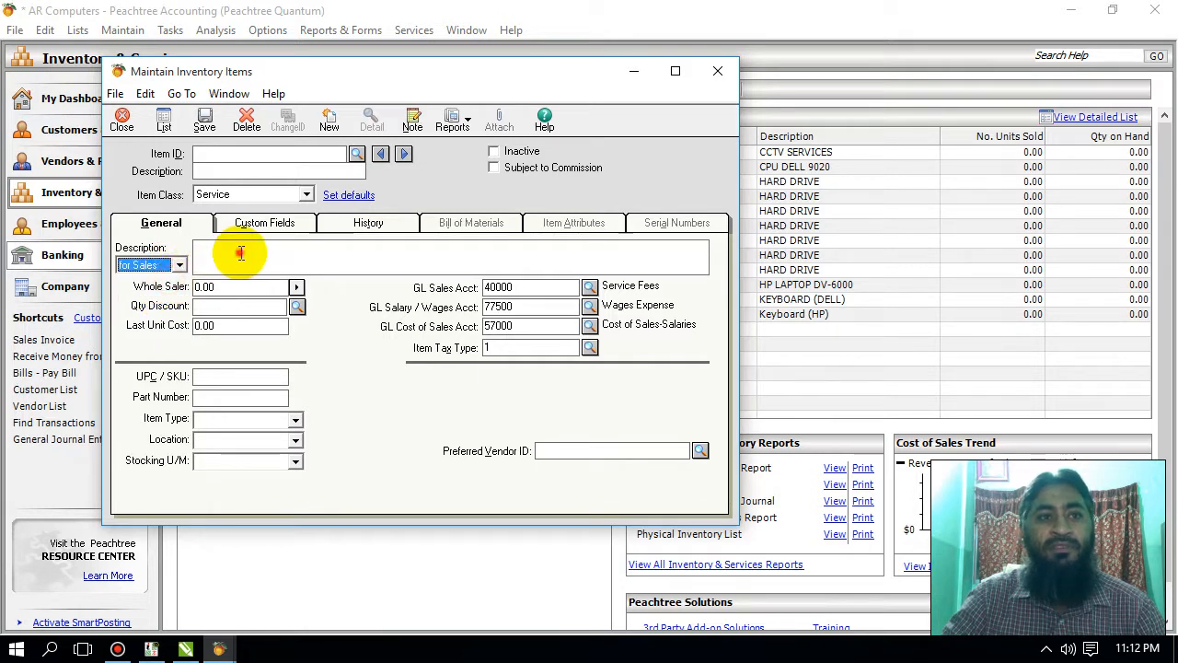
{"action": "left_click", "coordinate": [179, 265]}
{"action": "left_click", "coordinate": [175, 295]}
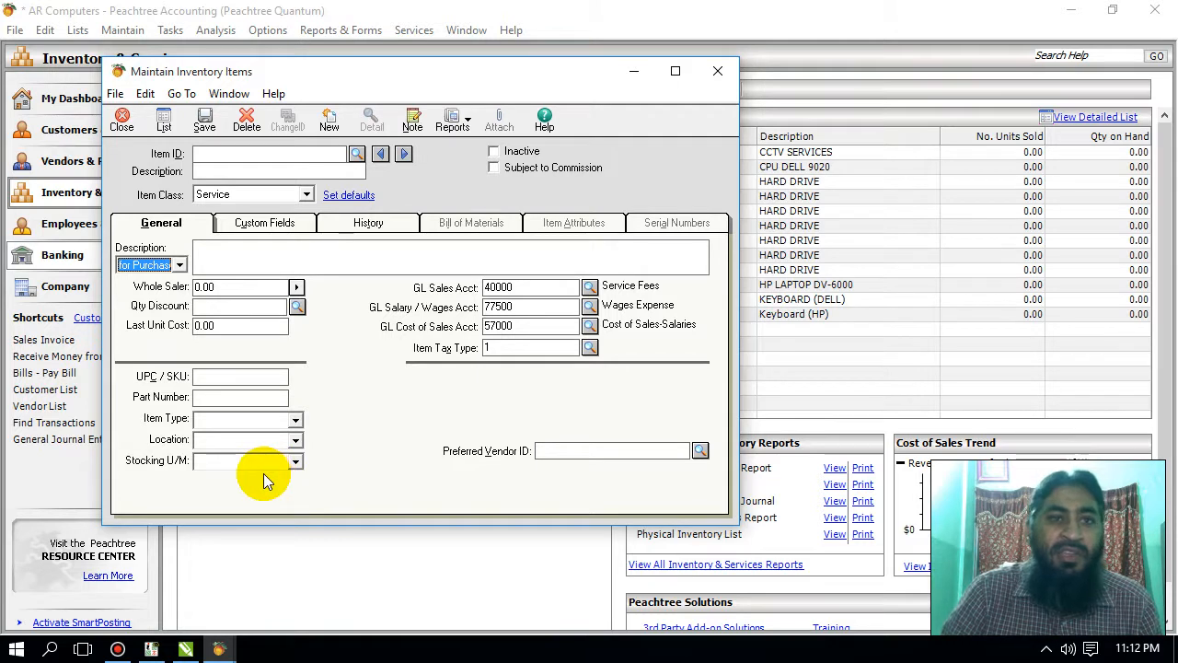
{"action": "left_click", "coordinate": [179, 264]}
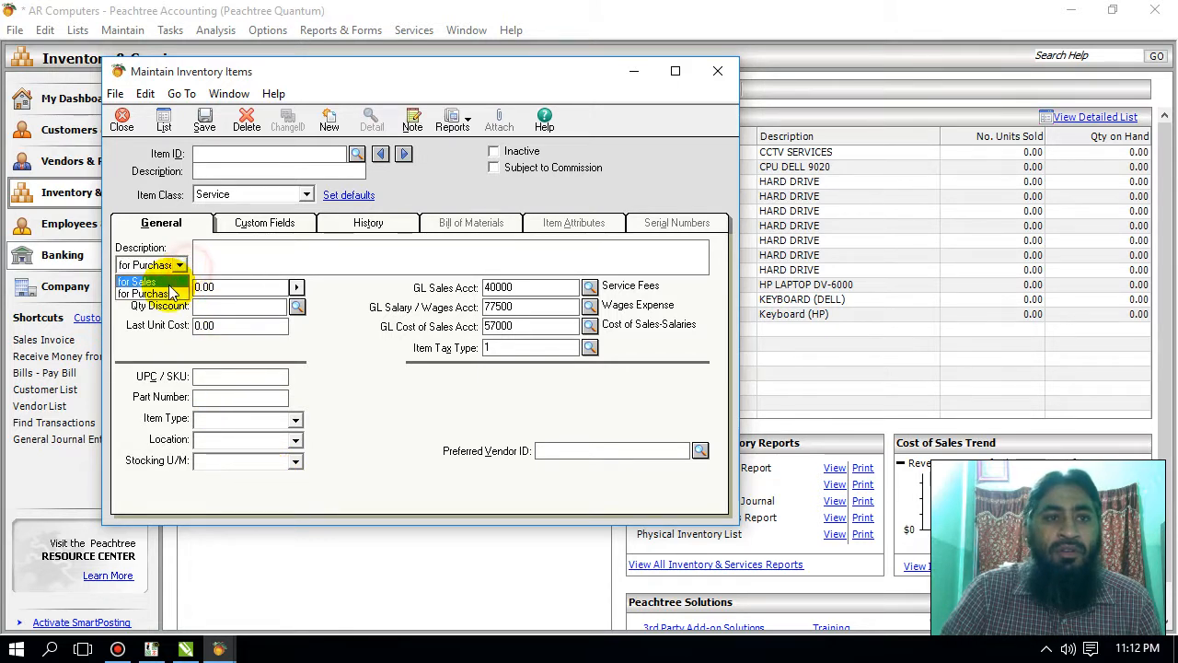
{"action": "left_click", "coordinate": [147, 281]}
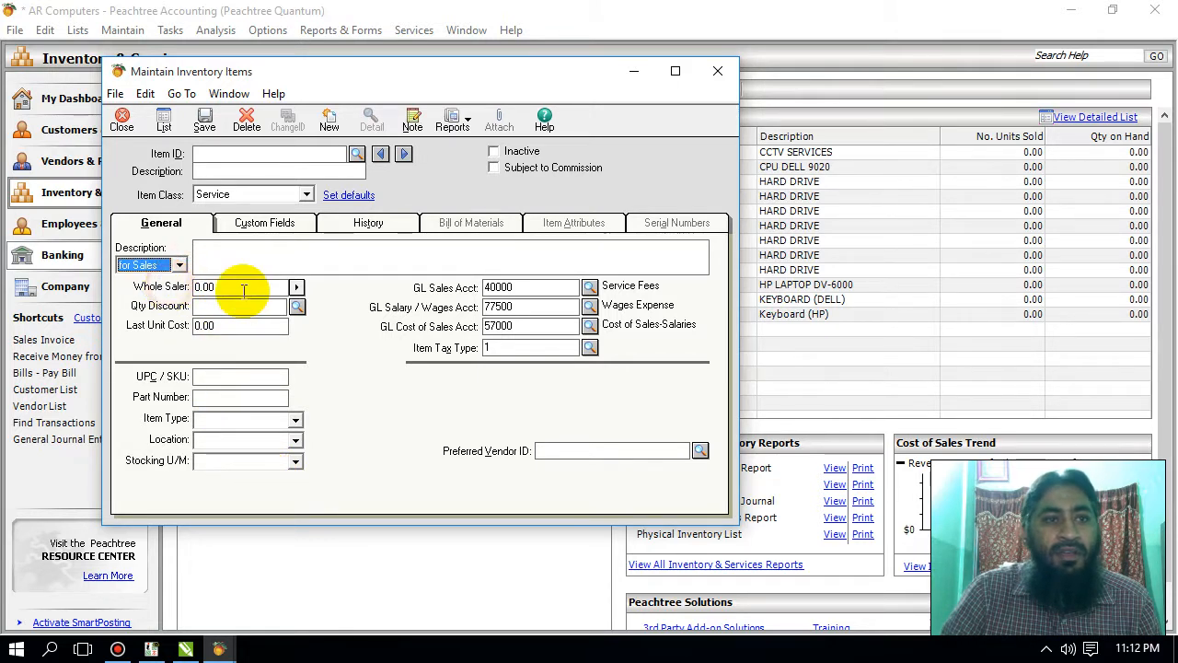
Enter "WIndows Installation" as the service item's ID and description.
{"action": "left_click", "coordinate": [300, 174]}
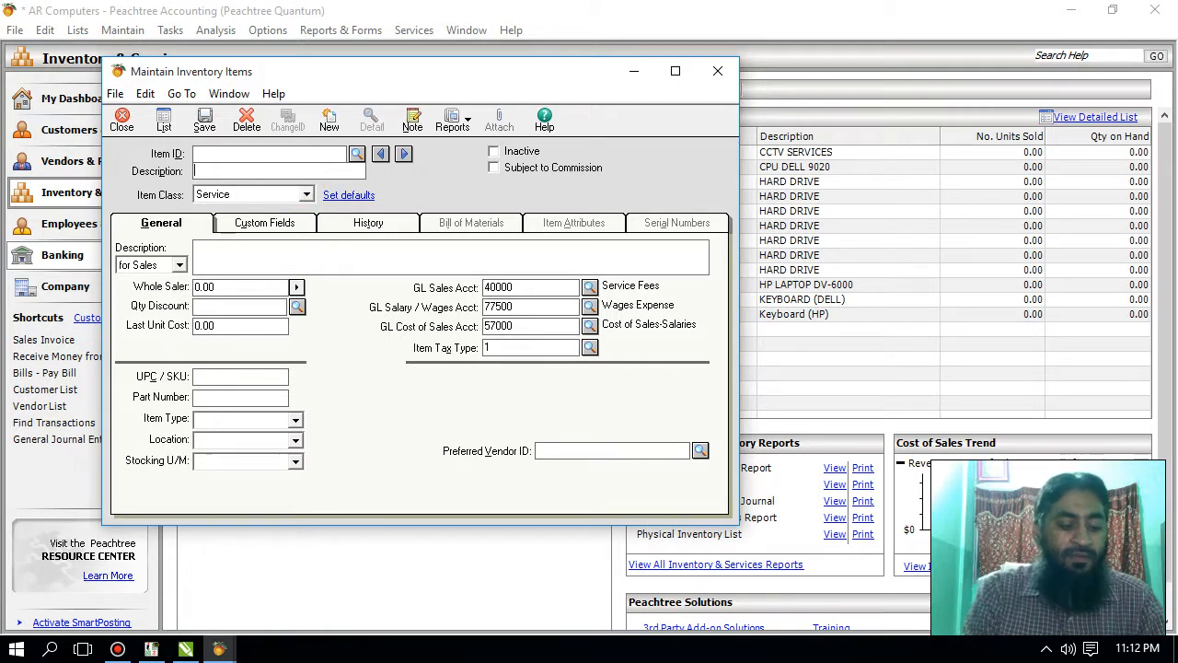
{"action": "type", "text": "WIndows"}
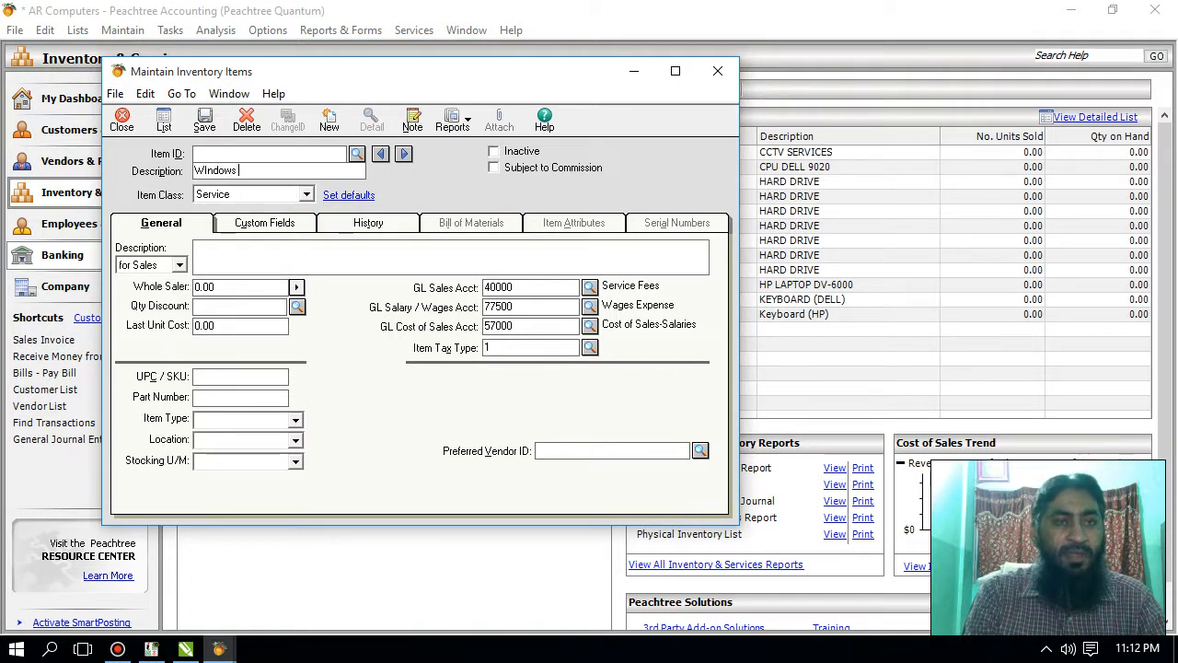
{"action": "type", "text": " Insta"}
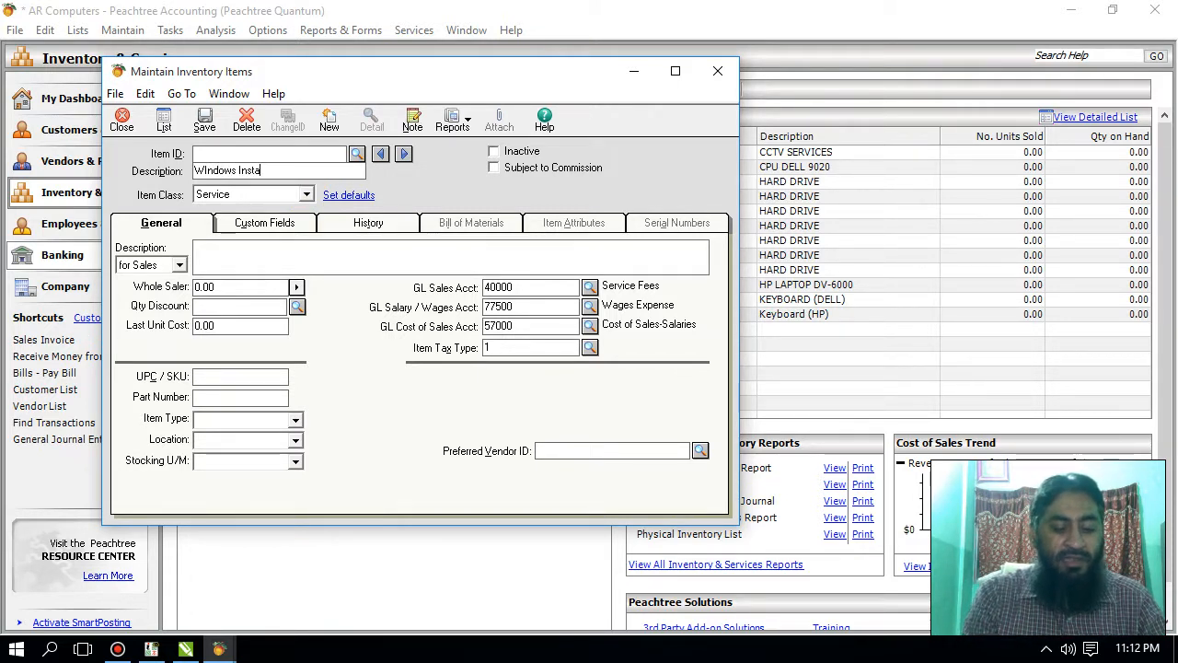
{"action": "type", "text": "llation"}
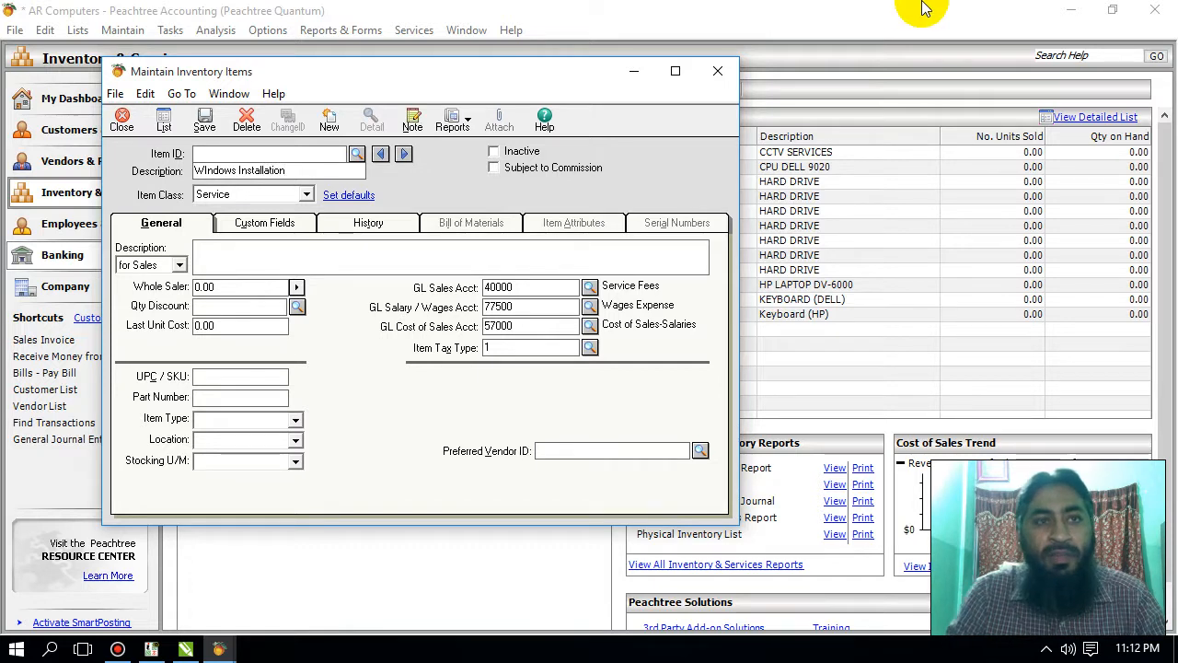
{"action": "key", "text": "Tab"}
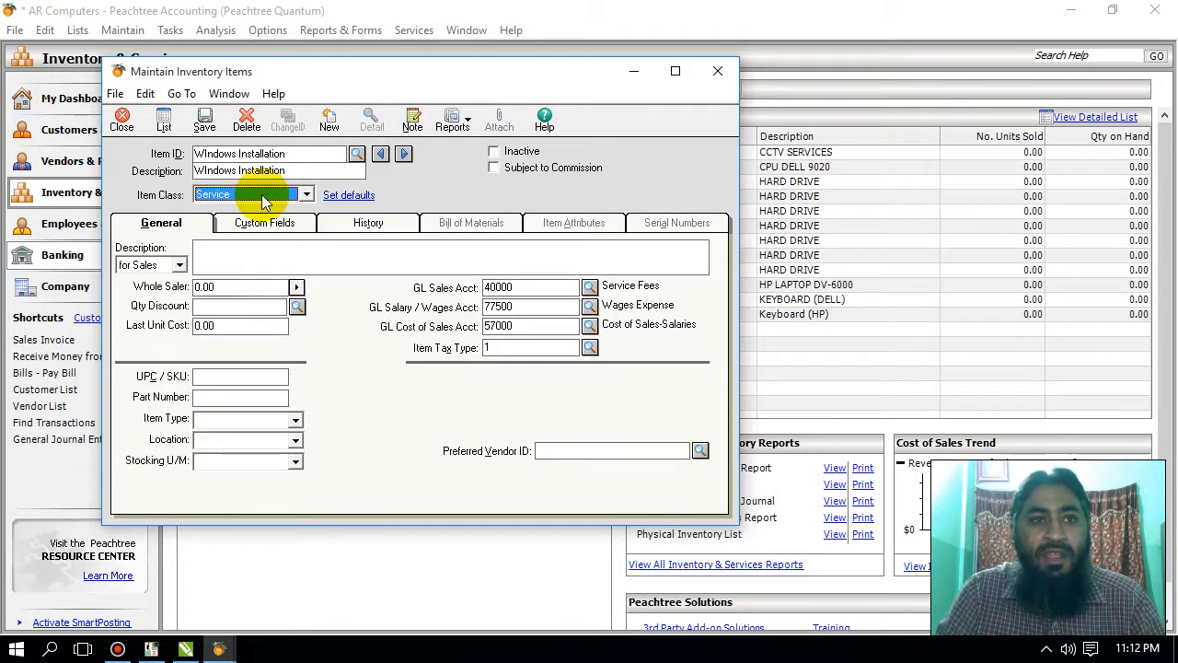
Set the Whole Saler price level of the service item to 800.00.
{"action": "left_click", "coordinate": [263, 288]}
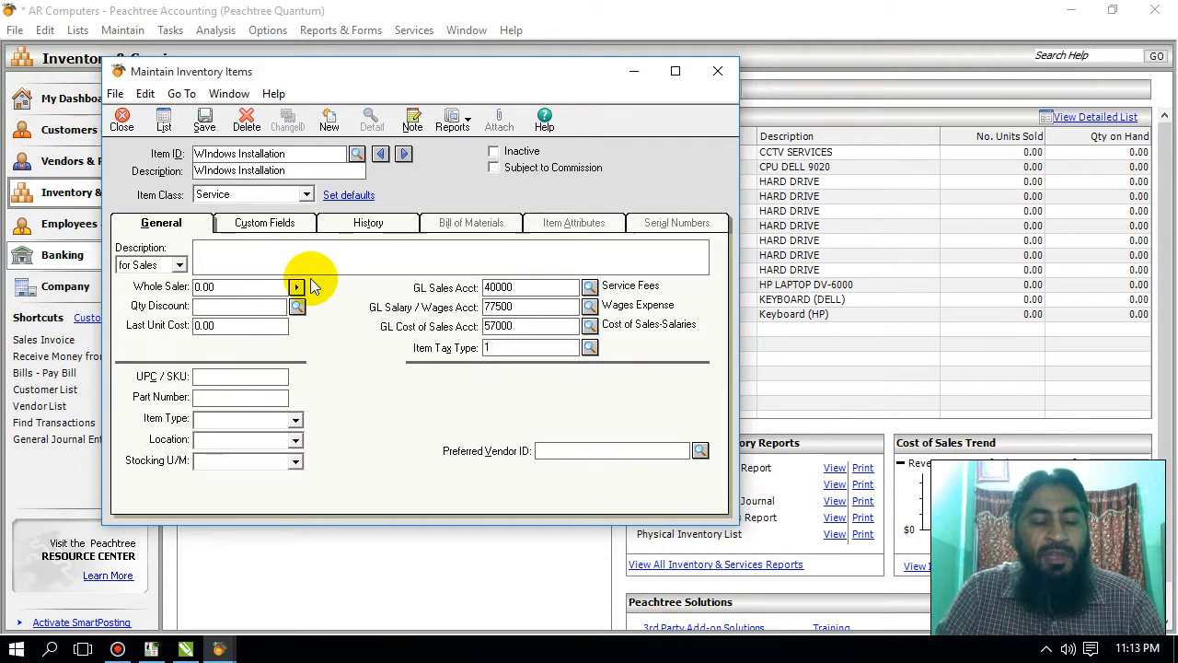
{"action": "left_click", "coordinate": [296, 291]}
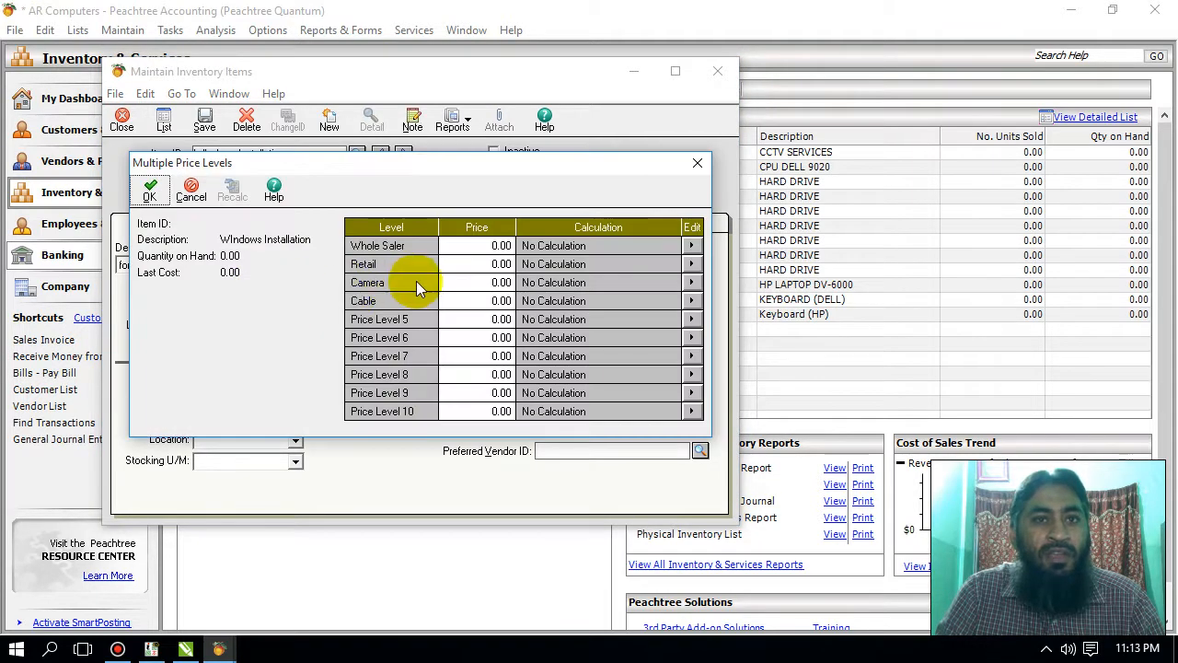
{"action": "left_click", "coordinate": [492, 246]}
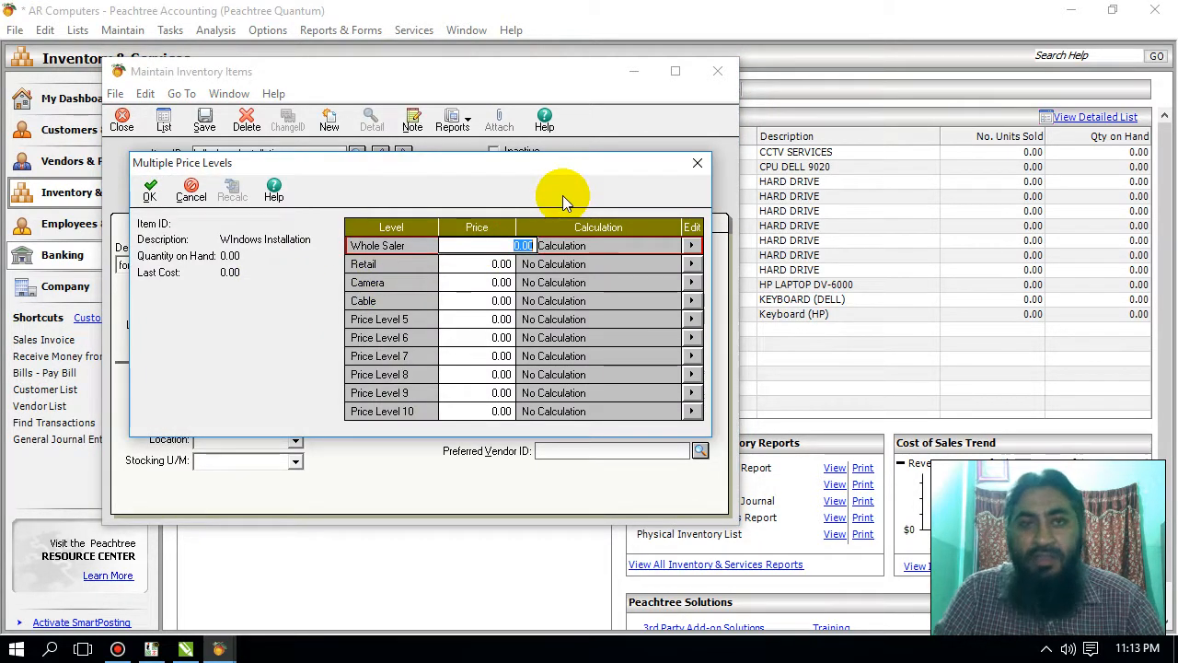
{"action": "type", "text": "5"}
{"action": "key", "text": "BackSpace"}
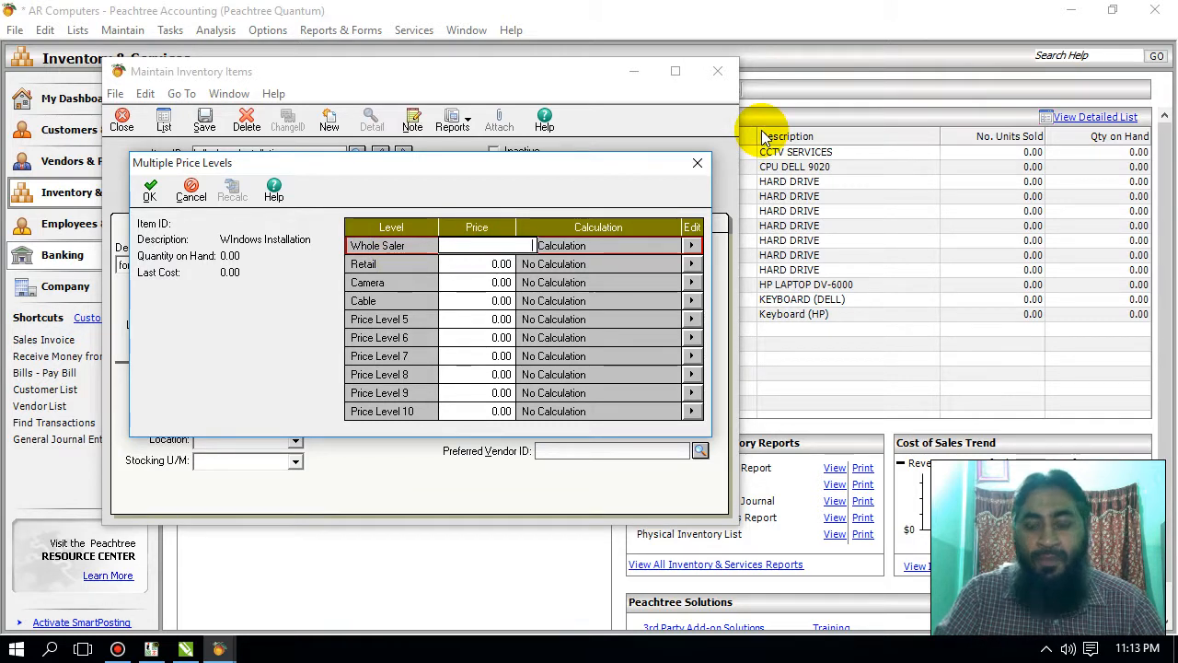
{"action": "type", "text": "5"}
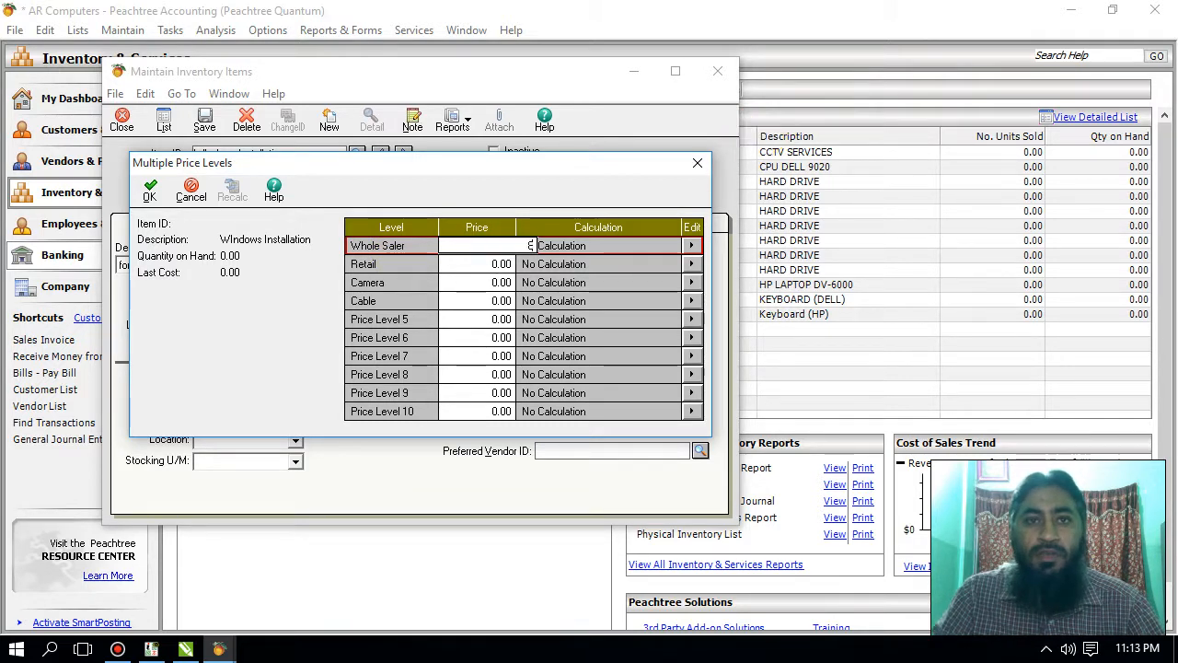
{"action": "key", "text": "Tab"}
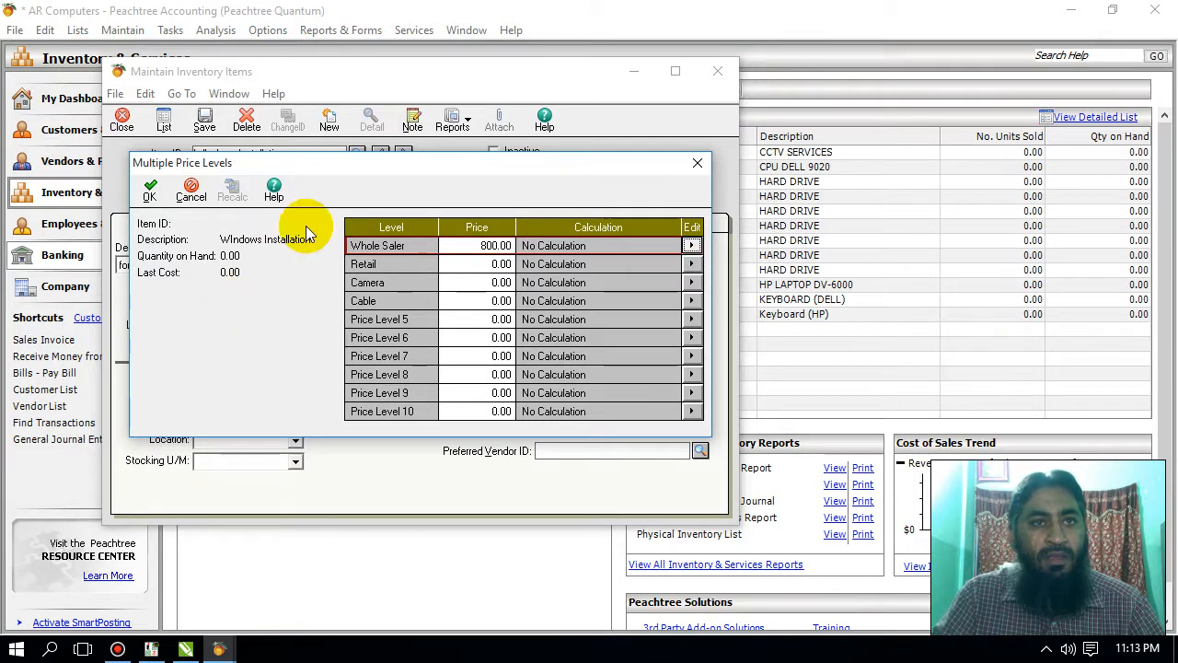
{"action": "left_click", "coordinate": [150, 191]}
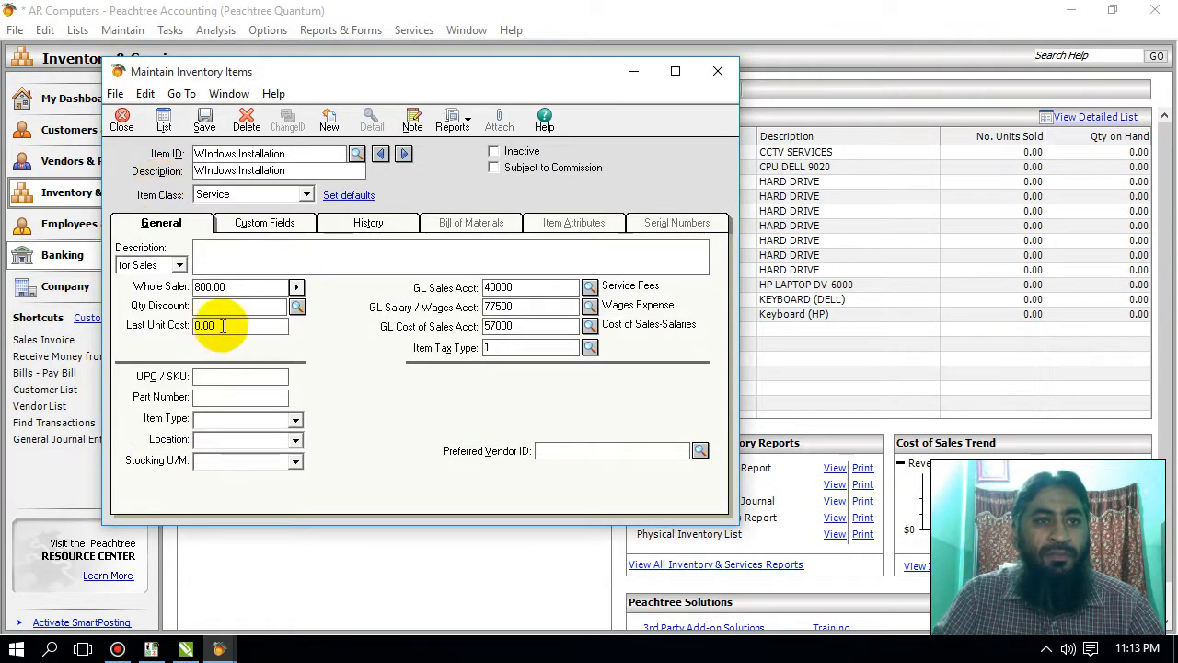
Look up the available sales quantity discounts without assigning one to the item.
{"action": "left_click", "coordinate": [295, 307]}
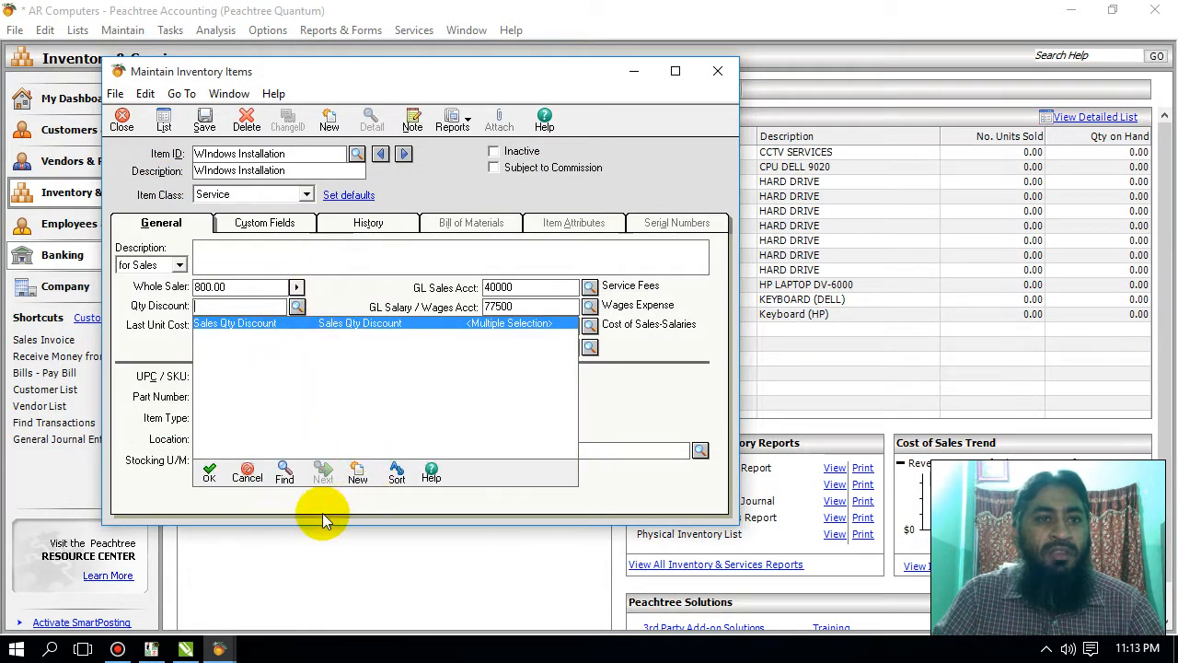
{"action": "left_click", "coordinate": [259, 486]}
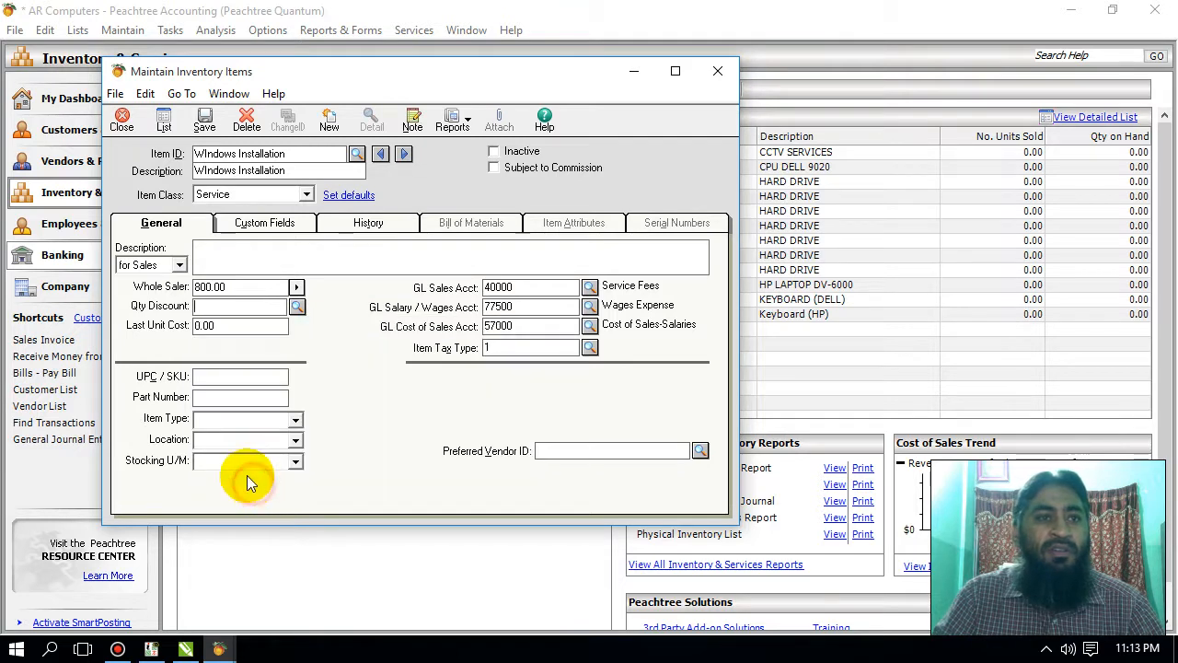
{"action": "left_click", "coordinate": [239, 324]}
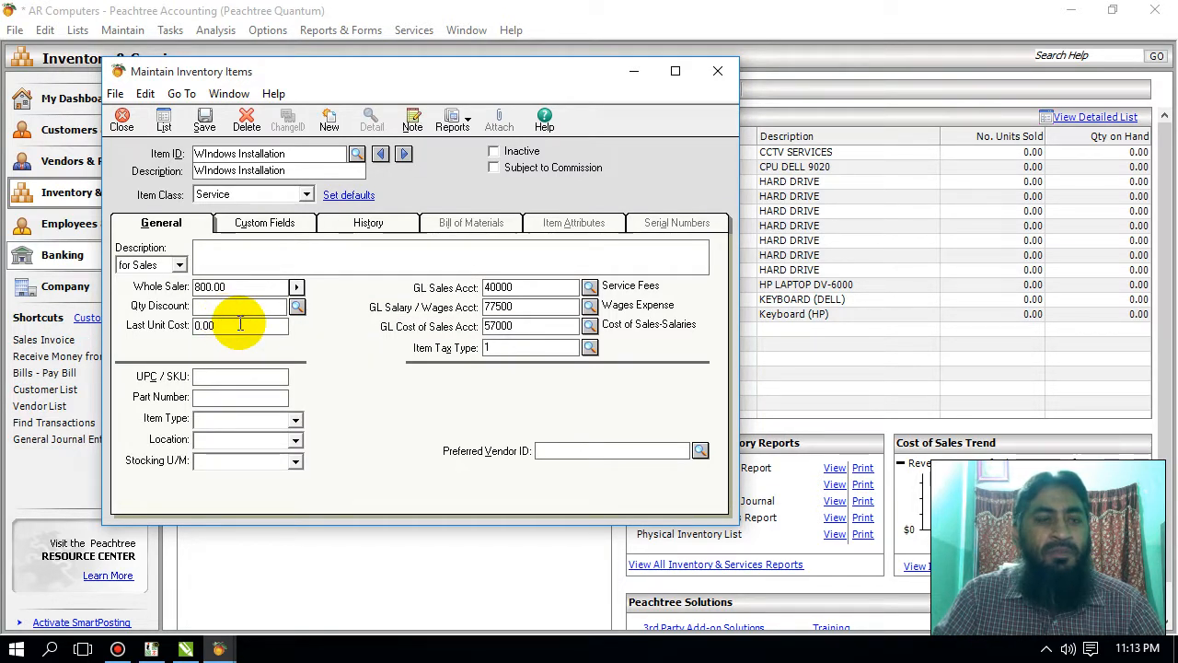
Try 1234567 as the item's UPC / SKU, then clear the entry.
{"action": "left_click", "coordinate": [231, 377]}
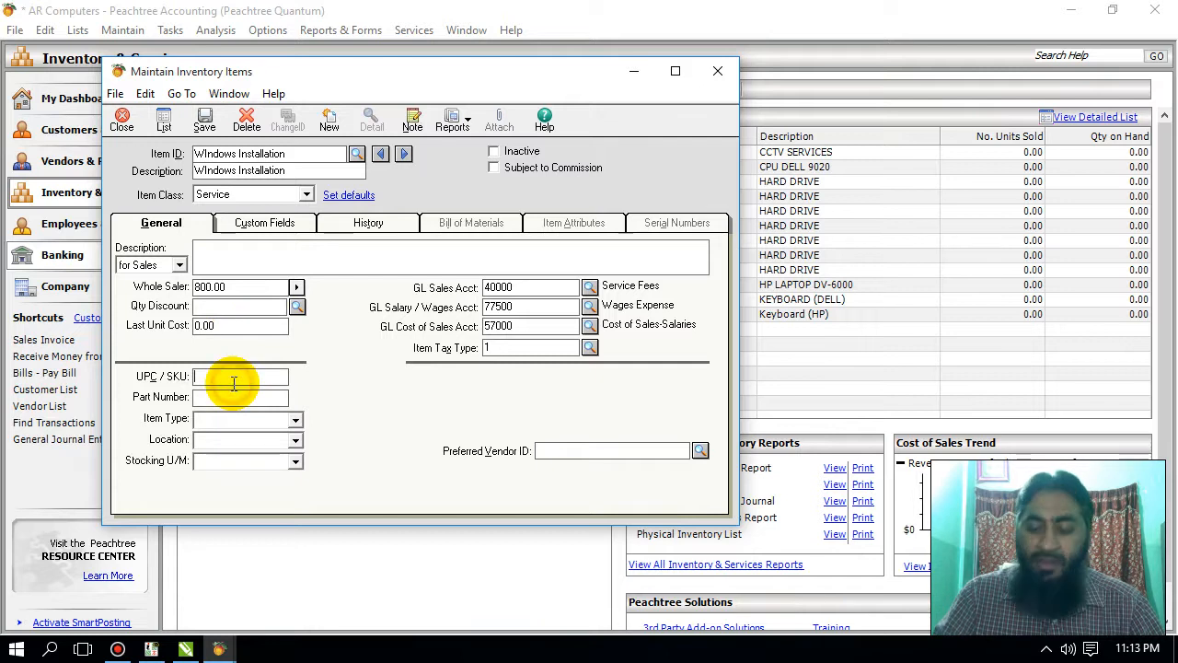
{"action": "type", "text": "1234567"}
{"action": "key", "text": "Tab"}
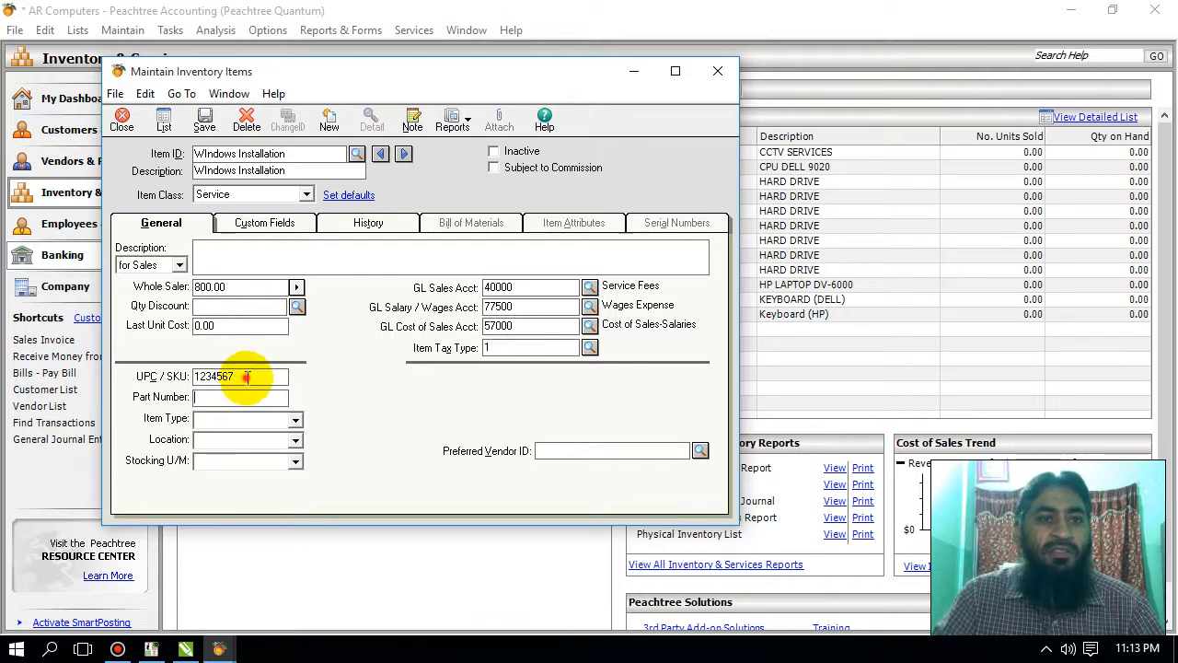
{"action": "left_click_drag", "start_coordinate": [241, 377], "coordinate": [129, 383]}
{"action": "key", "text": "BackSpace"}
Set the service item's type to Software.
{"action": "left_click", "coordinate": [247, 420]}
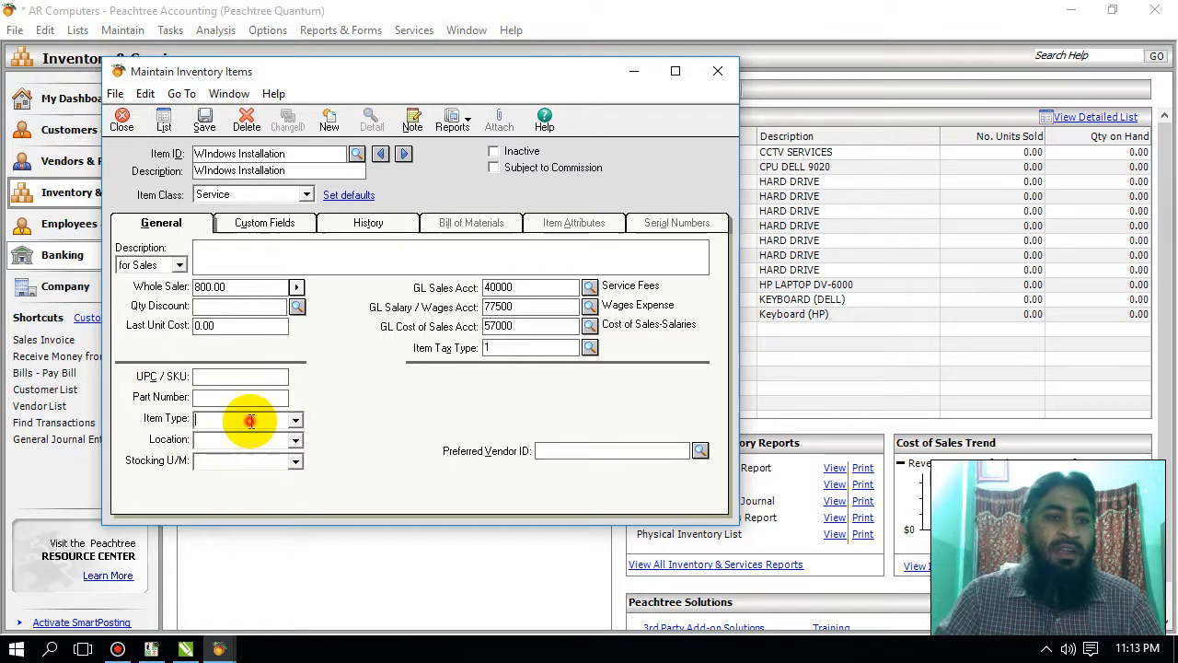
{"action": "type", "text": "Software"}
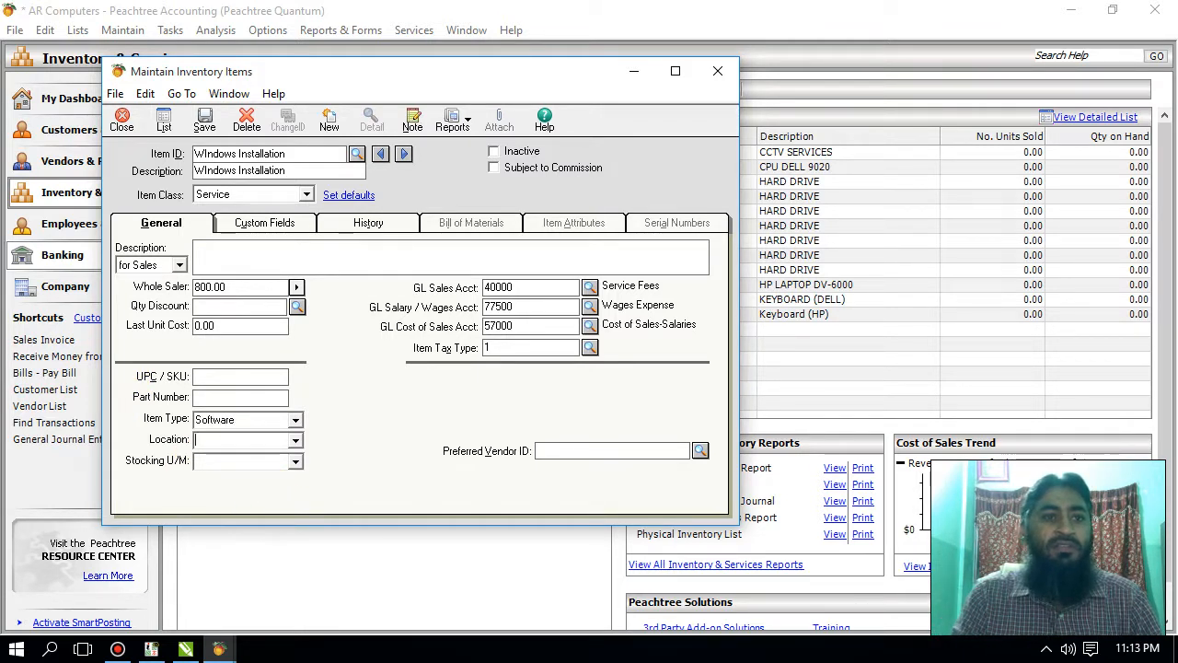
{"action": "key", "text": "Tab"}
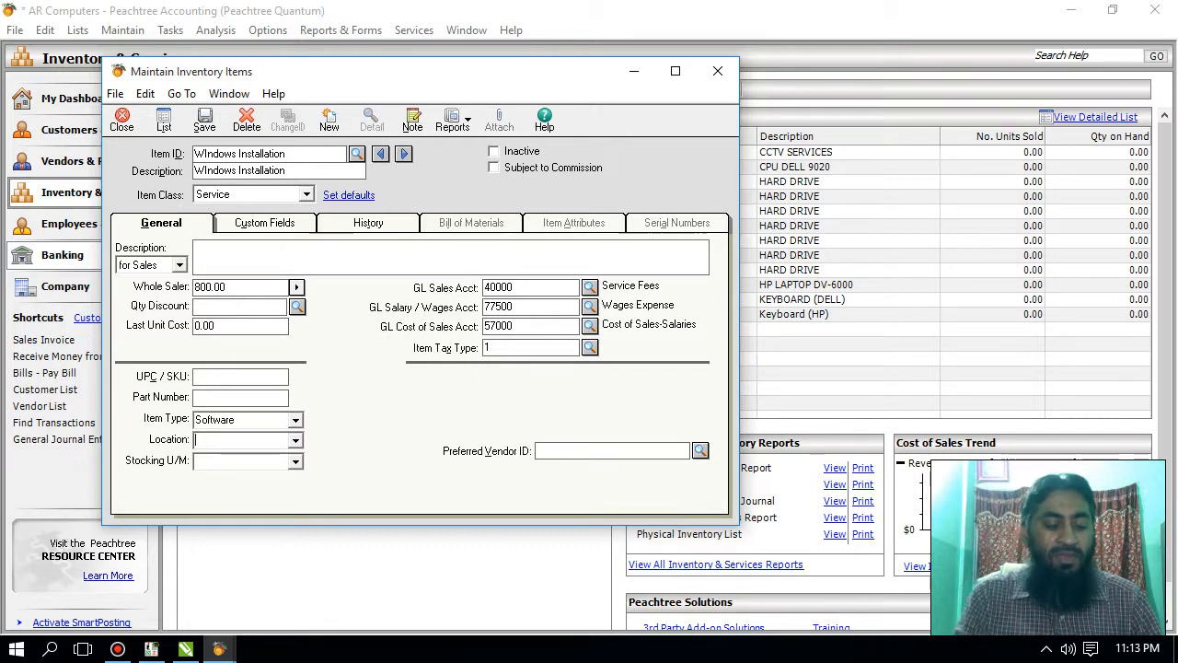
Choose 40000 Service Fees as the GL sales account and review the accounts available for salary/wages.
{"action": "left_click", "coordinate": [588, 286]}
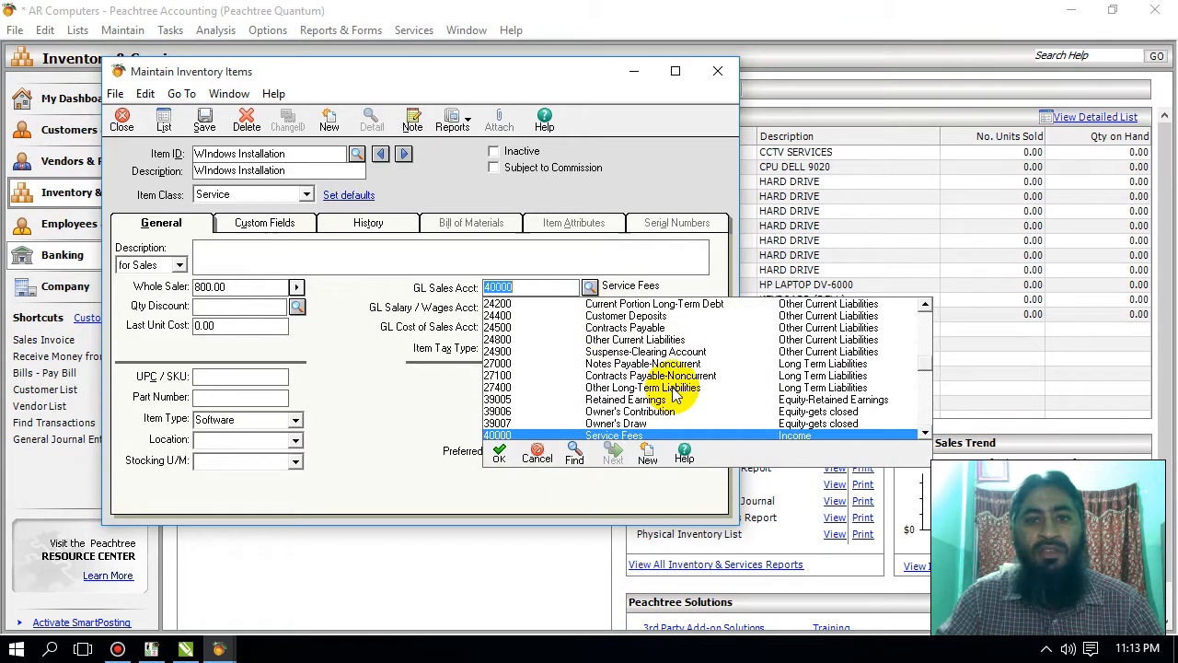
{"action": "left_click", "coordinate": [924, 432]}
{"action": "double_click", "coordinate": [656, 424]}
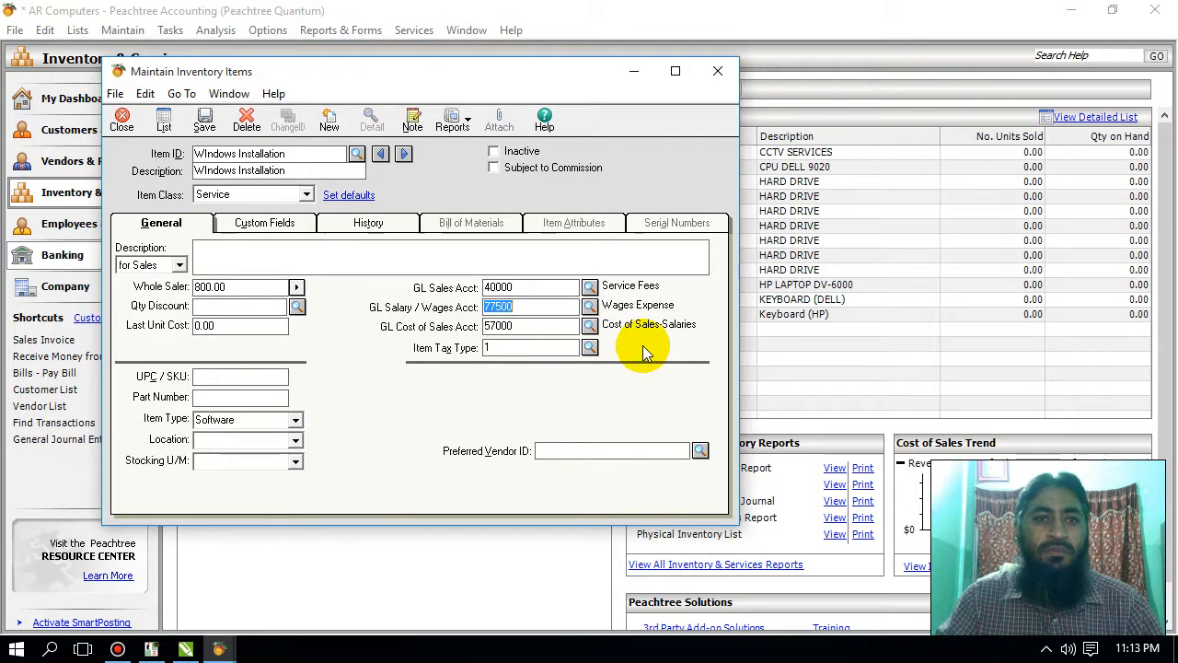
{"action": "left_click", "coordinate": [589, 306]}
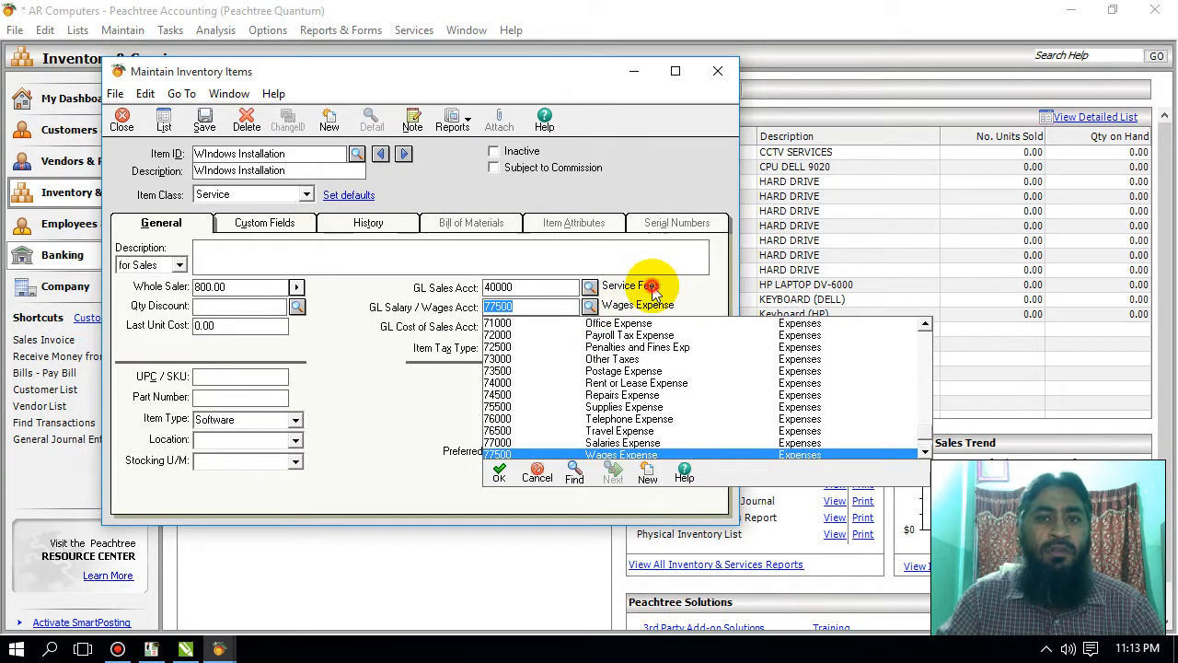
{"action": "left_click", "coordinate": [540, 473]}
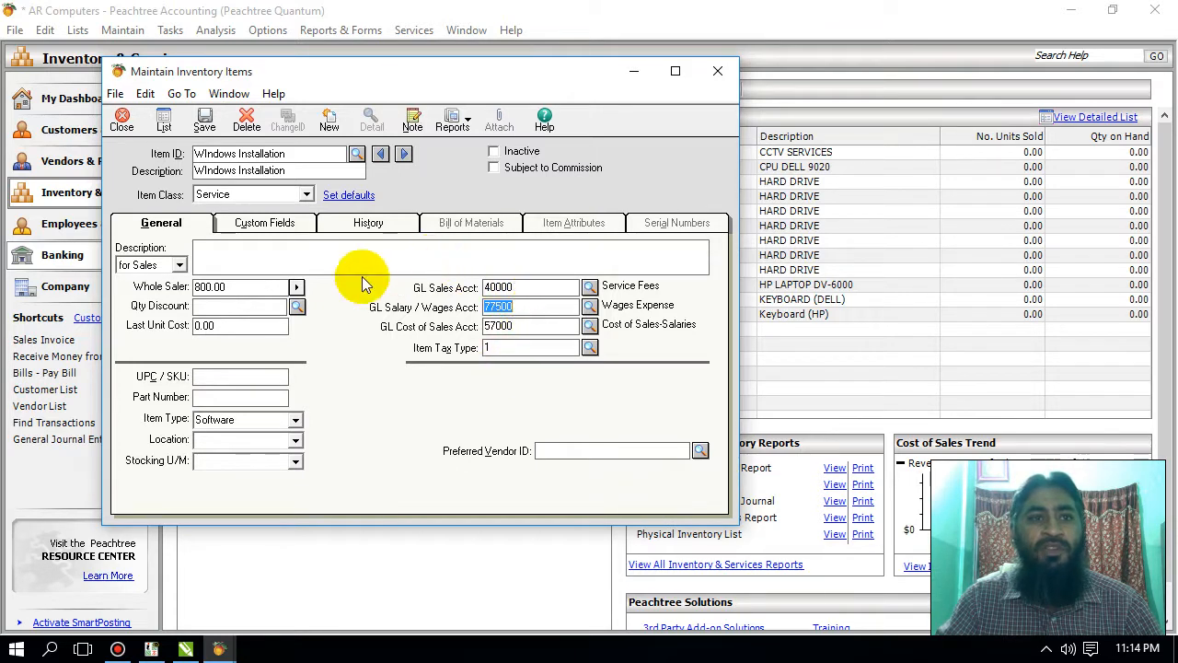
Save the WIndows Installation service item, close its record and refresh the inventory list.
{"action": "left_click", "coordinate": [272, 227]}
{"action": "left_click", "coordinate": [333, 228]}
{"action": "left_click", "coordinate": [182, 230]}
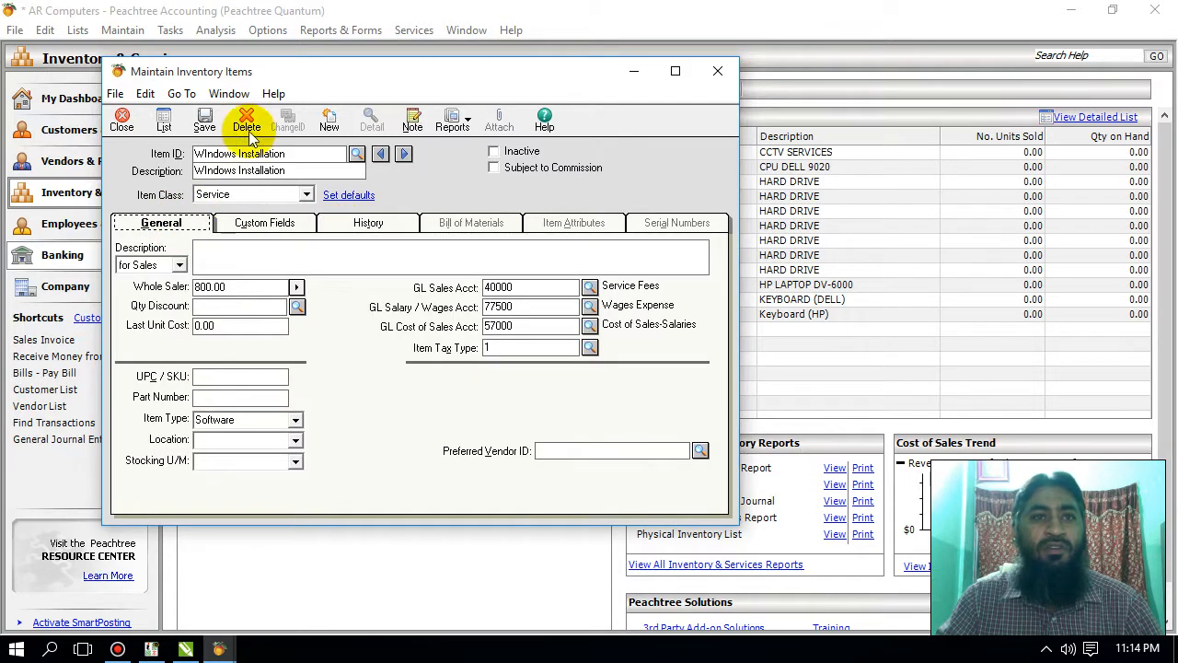
{"action": "left_click", "coordinate": [201, 121]}
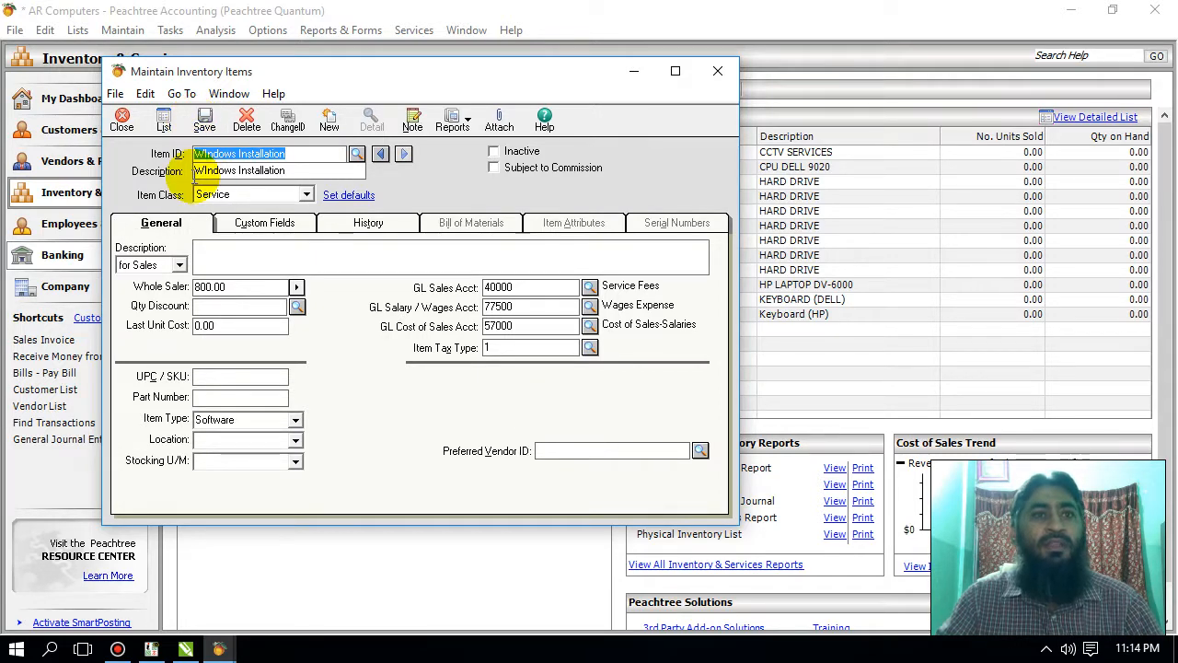
{"action": "left_click", "coordinate": [123, 120]}
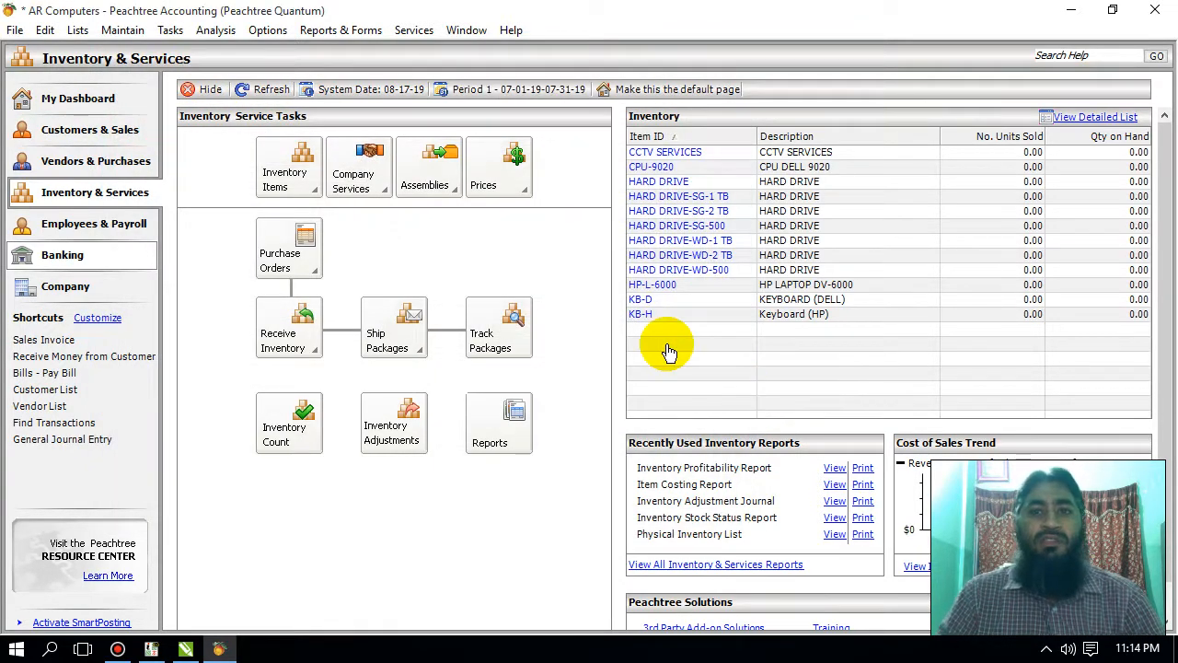
{"action": "left_click", "coordinate": [262, 90]}
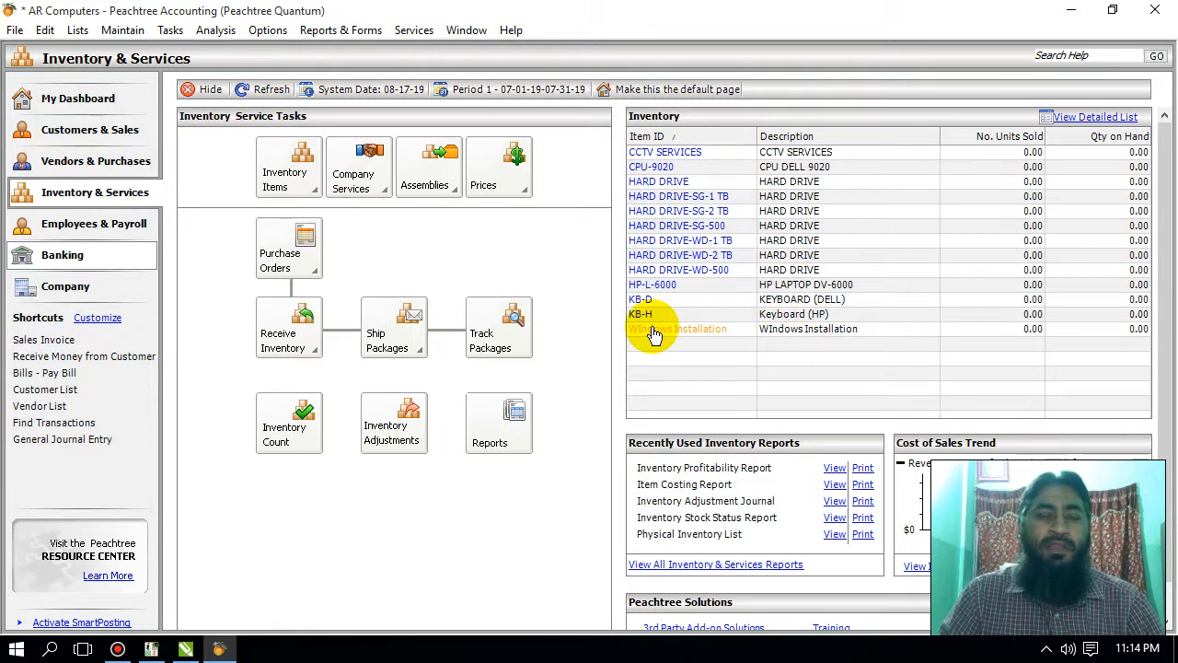
Start a new inventory item and set its item class to Labor.
{"action": "left_click", "coordinate": [308, 188]}
{"action": "left_click", "coordinate": [336, 208]}
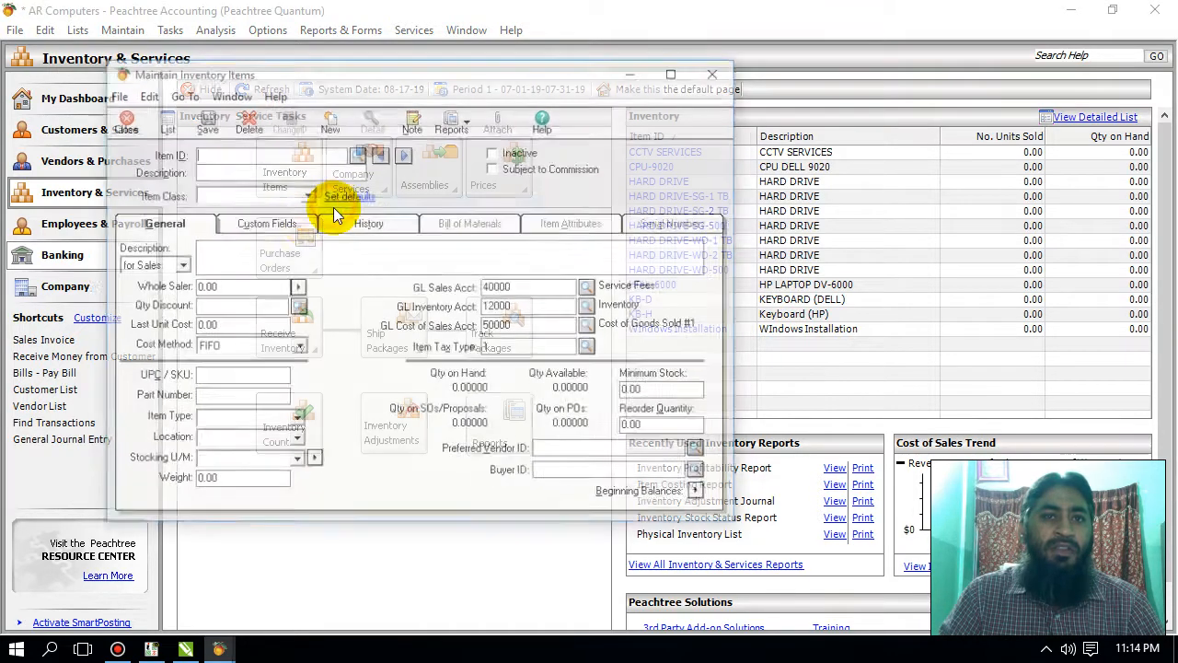
{"action": "left_click", "coordinate": [304, 196]}
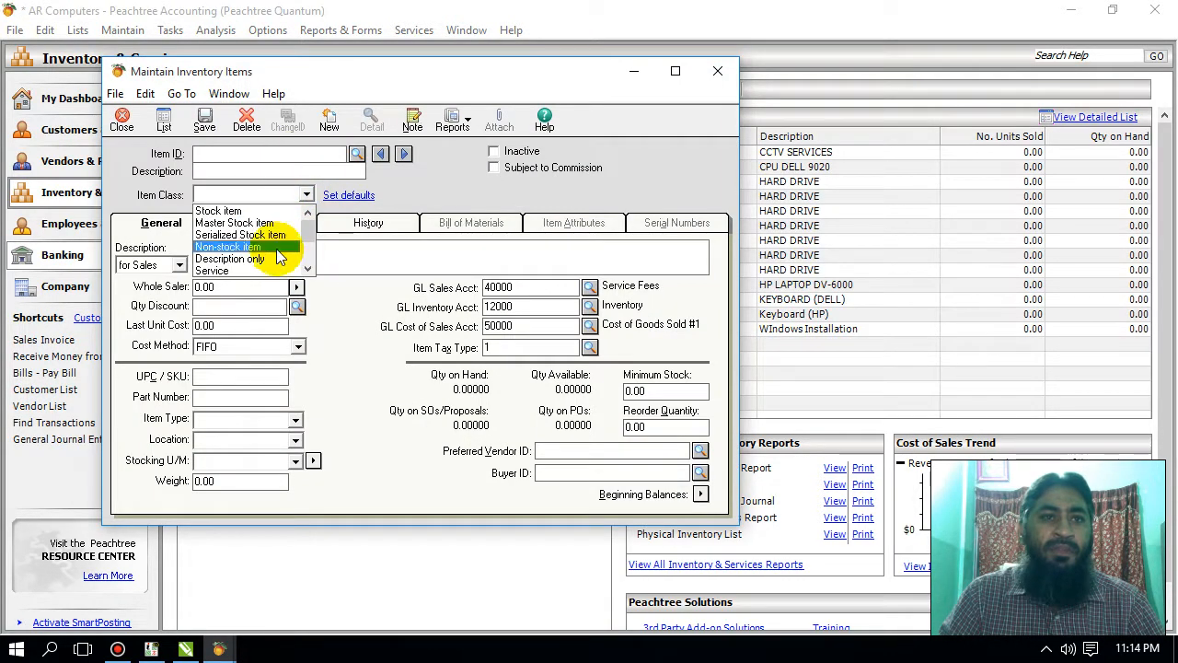
{"action": "left_click", "coordinate": [307, 270]}
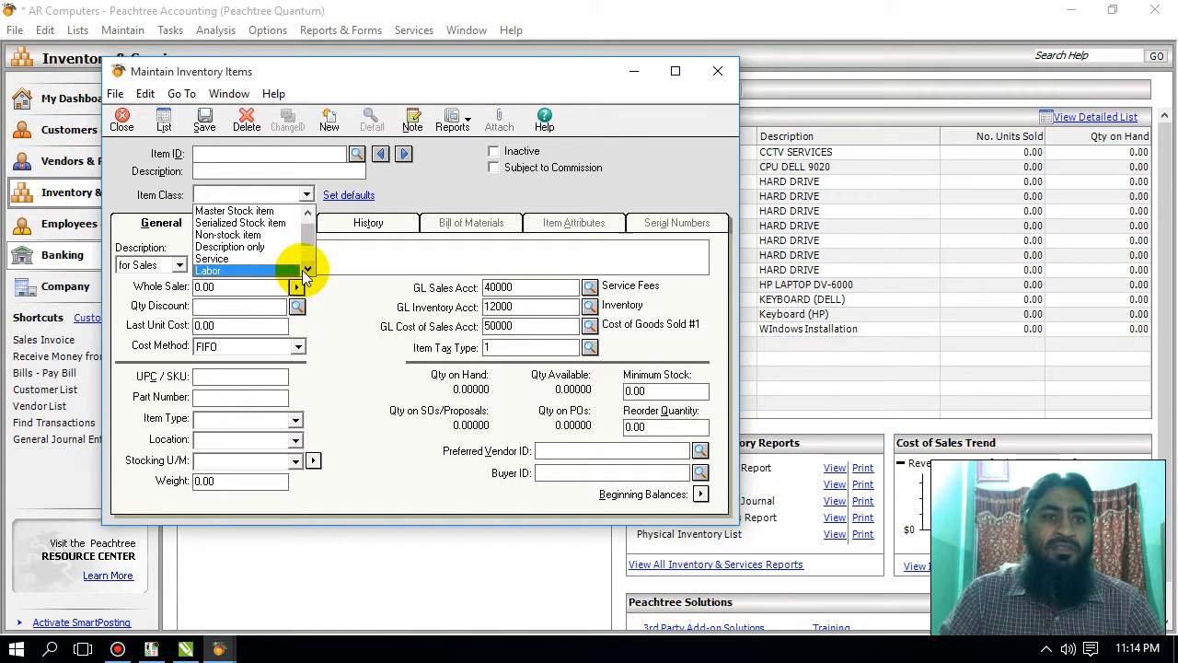
{"action": "left_click", "coordinate": [305, 270]}
{"action": "left_click", "coordinate": [305, 270]}
{"action": "left_click", "coordinate": [260, 246]}
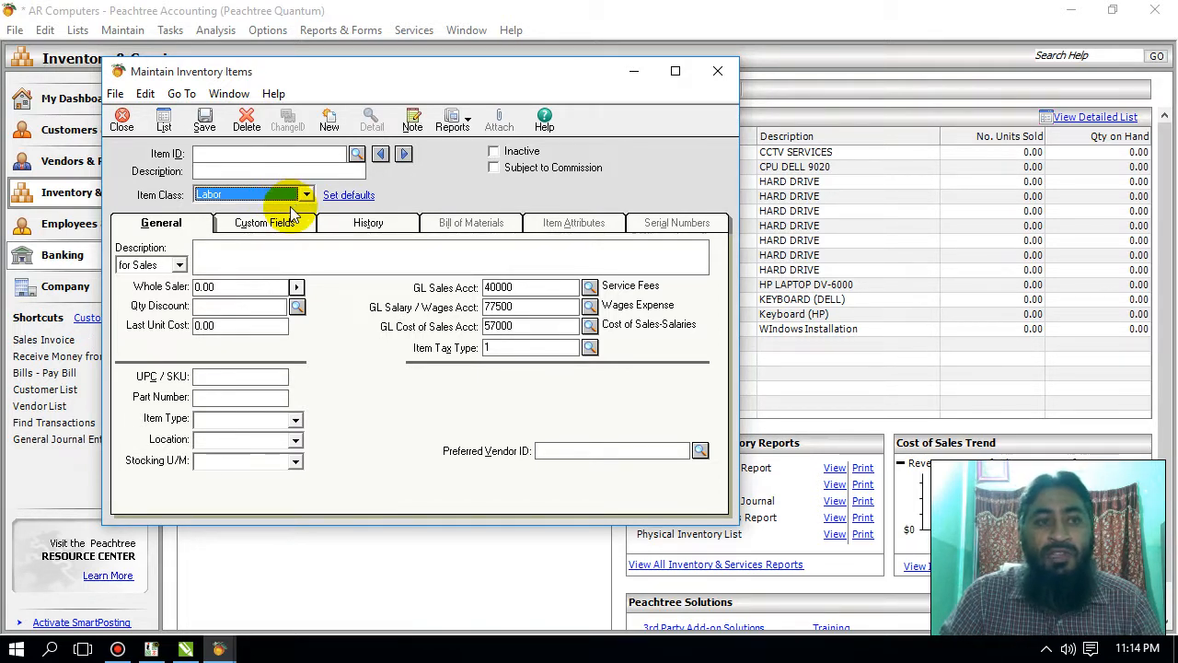
Enter Loading/Unloading as both the item ID and the description of the new labor item.
{"action": "left_click", "coordinate": [251, 171]}
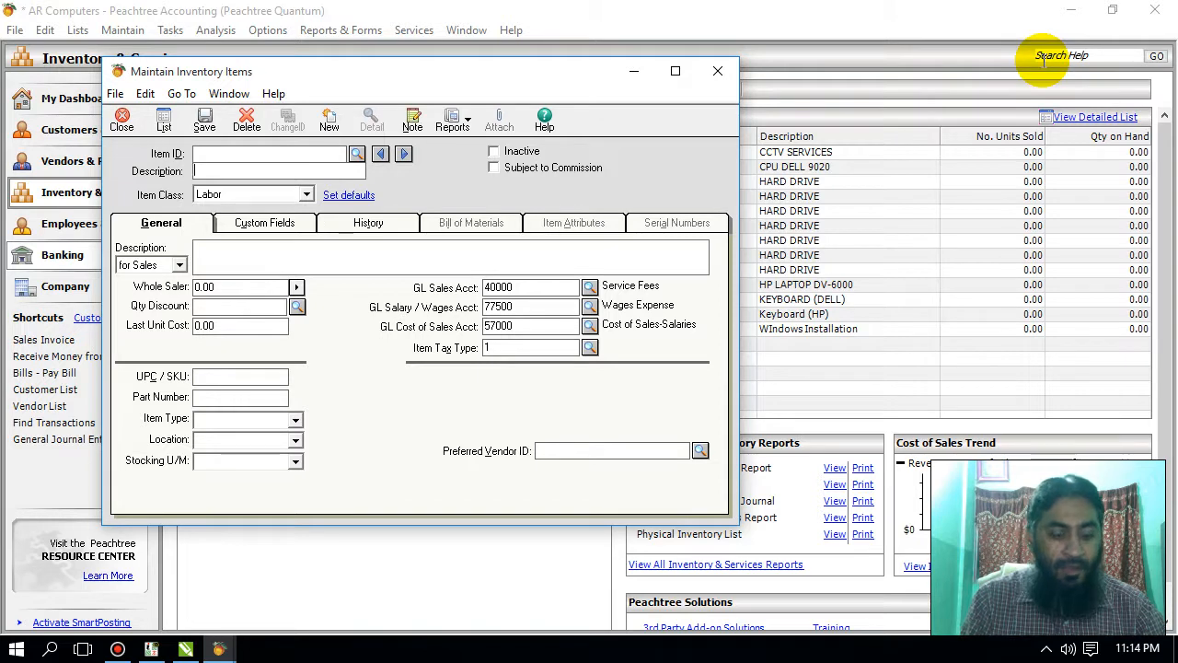
{"action": "type", "text": "Loading/Unlo"}
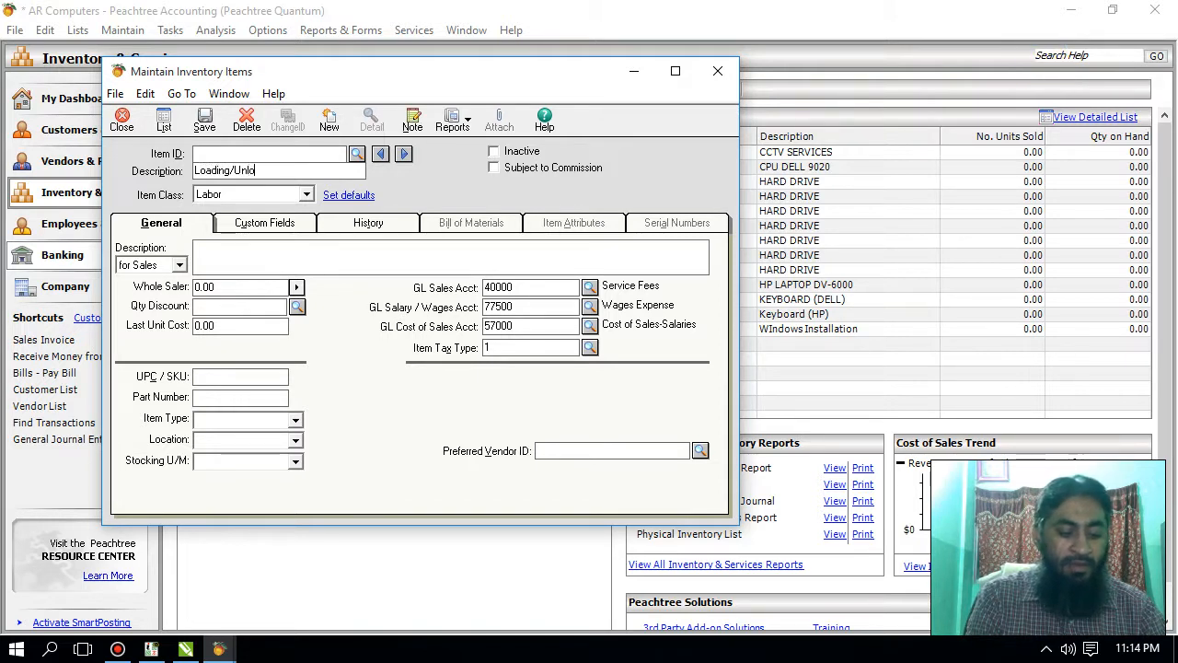
{"action": "type", "text": "ading"}
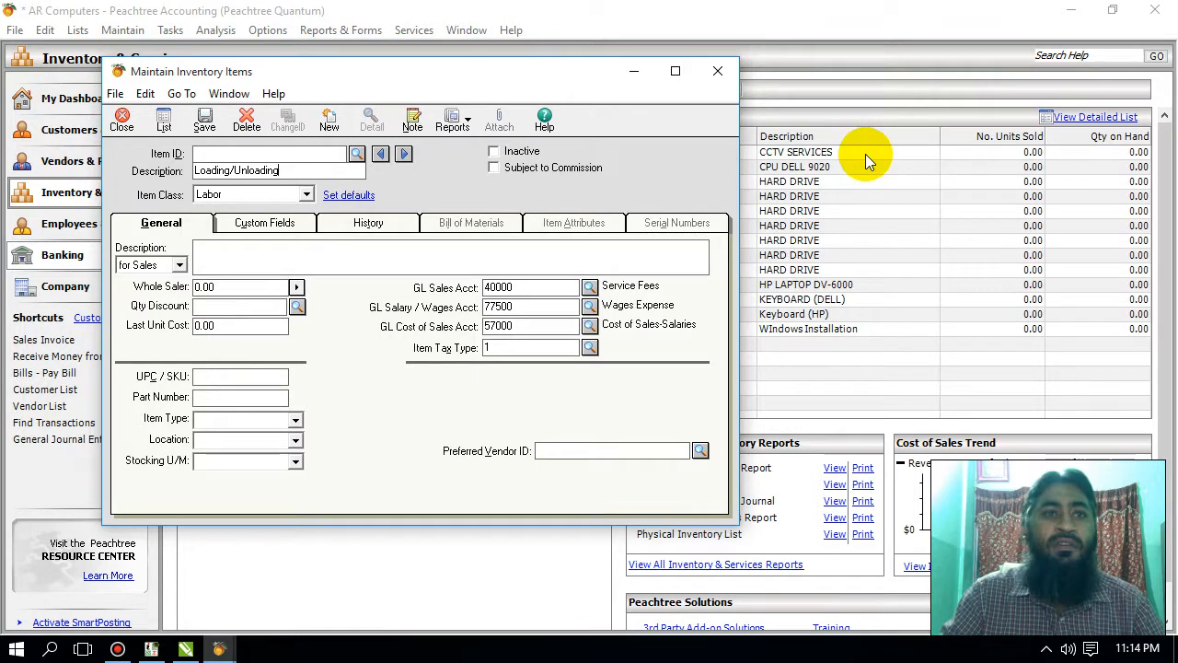
{"action": "key", "text": "Tab"}
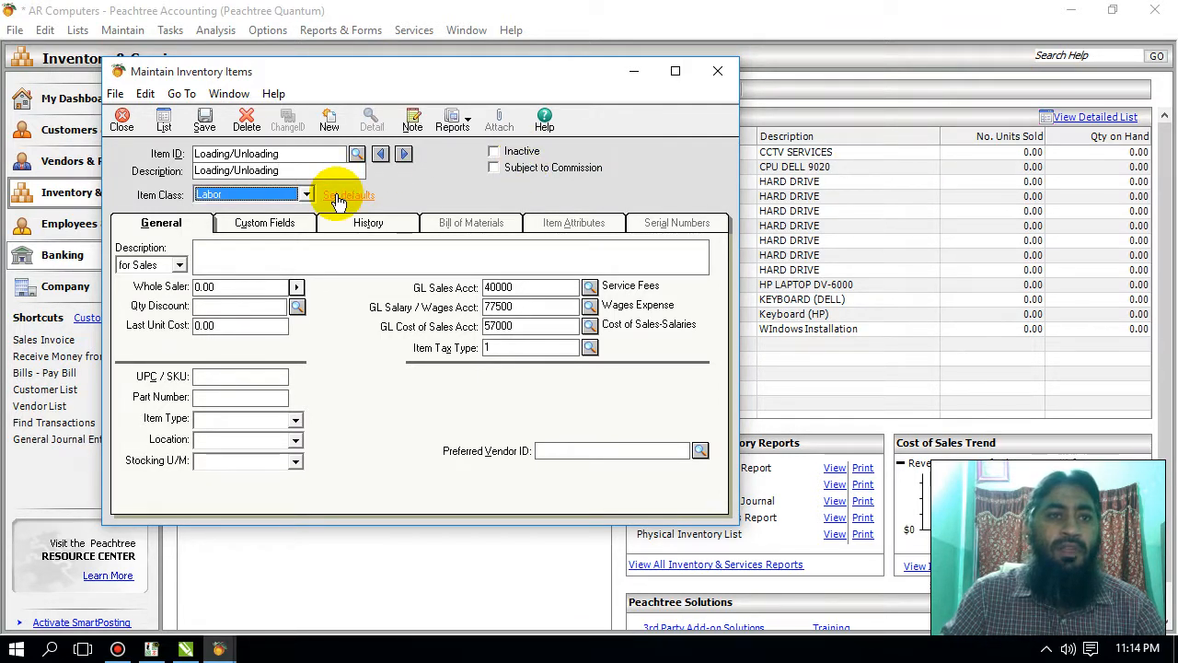
Set the Whole Saler price of the Loading/Unloading item to 800.00.
{"action": "left_click", "coordinate": [244, 288]}
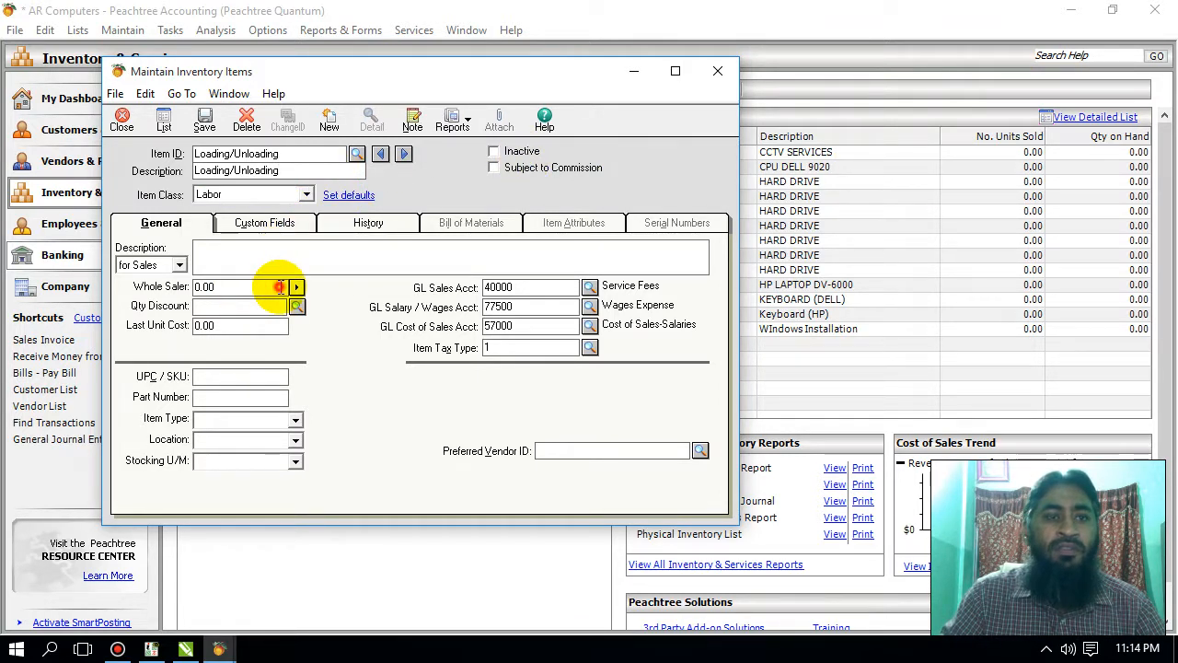
{"action": "left_click_drag", "start_coordinate": [280, 287], "coordinate": [64, 292]}
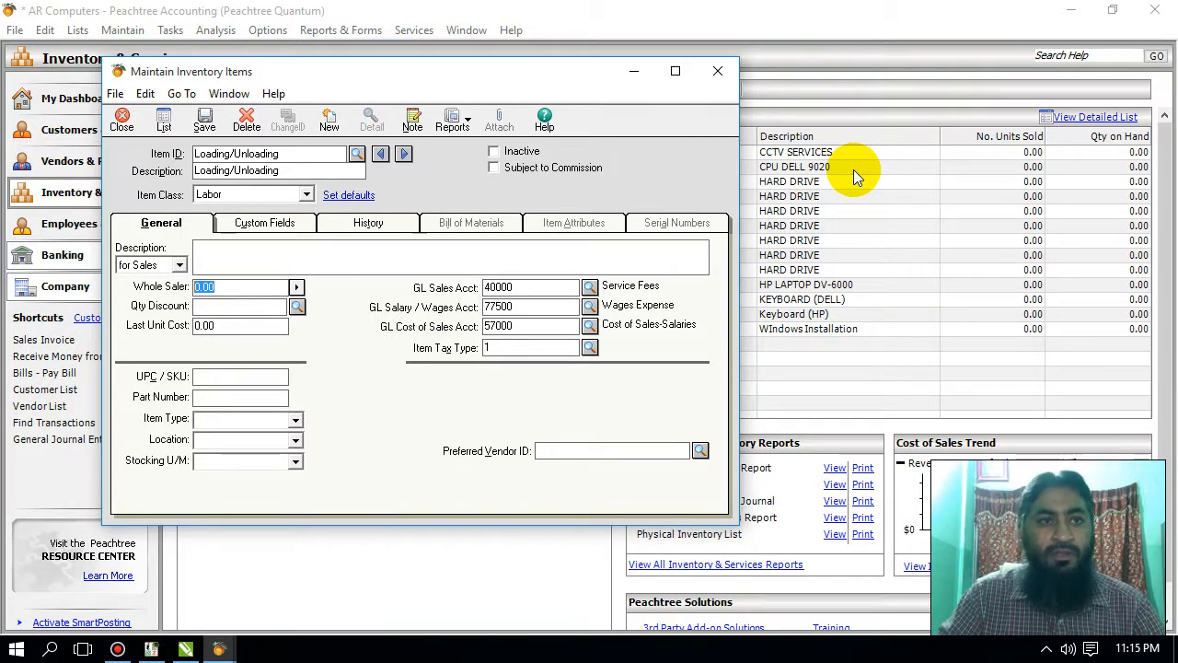
{"action": "type", "text": "800"}
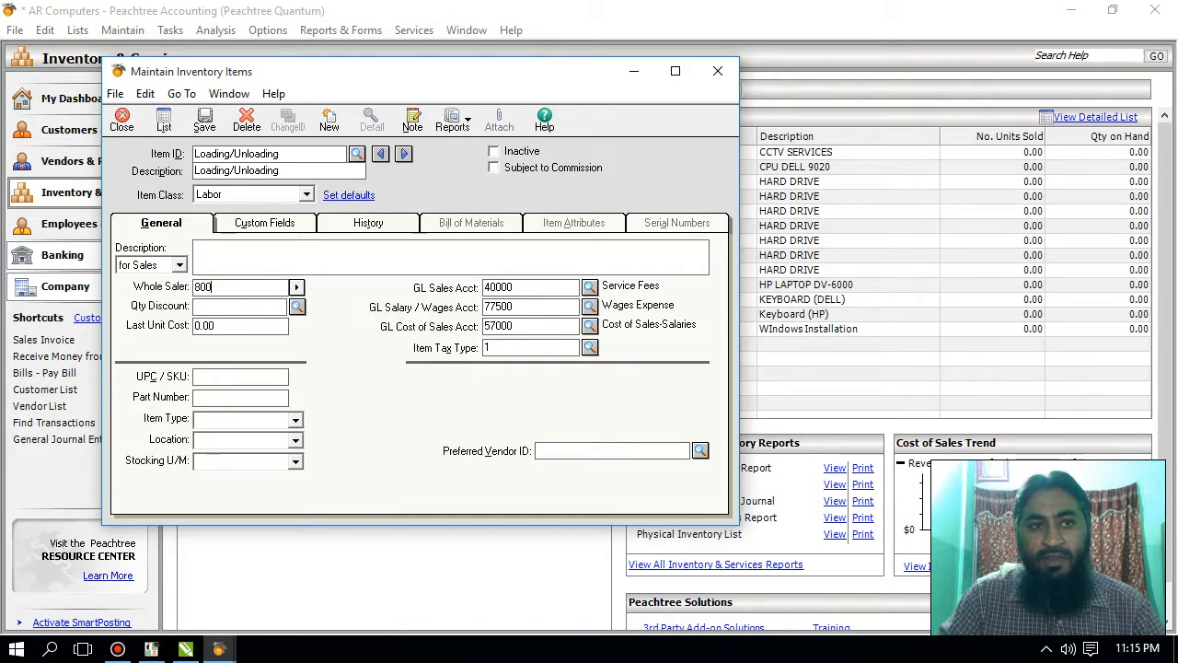
{"action": "key", "text": "Tab"}
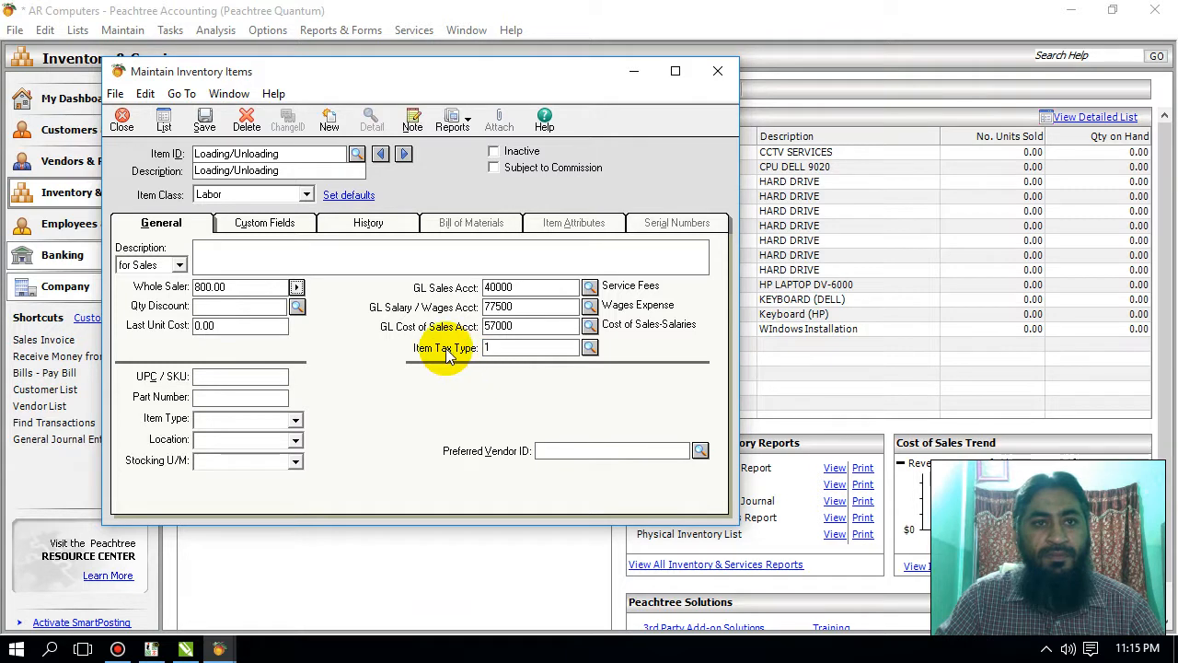
Save the Loading/Unloading labor item, close its record and refresh the inventory list.
{"action": "left_click", "coordinate": [204, 125]}
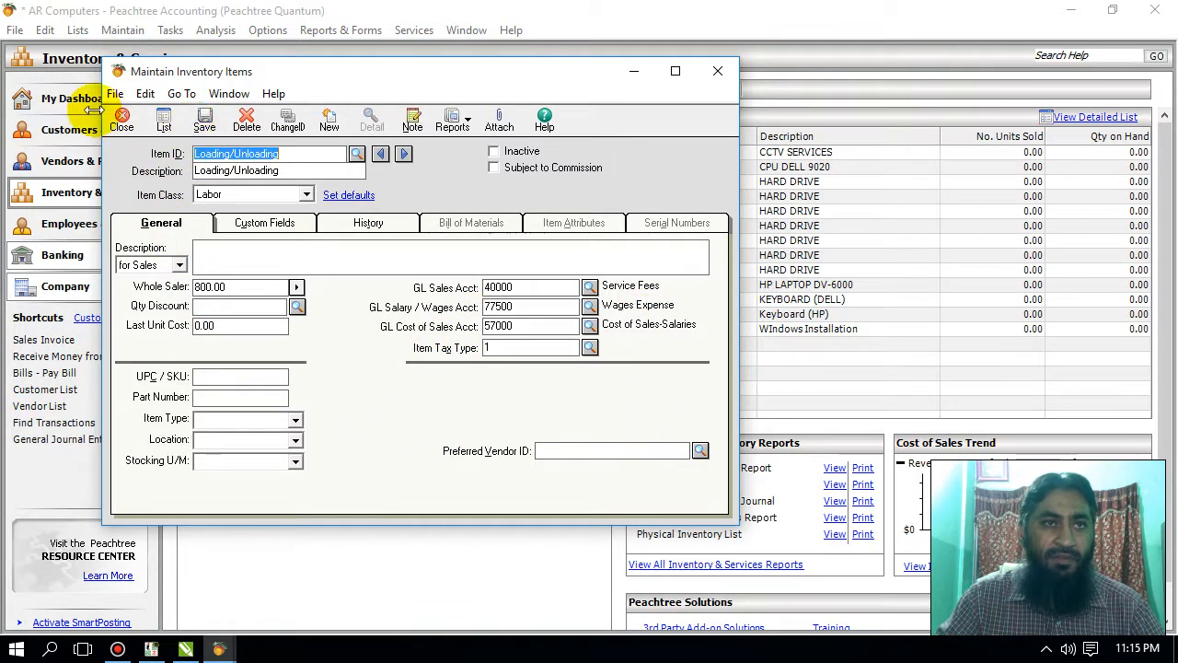
{"action": "left_click", "coordinate": [121, 125]}
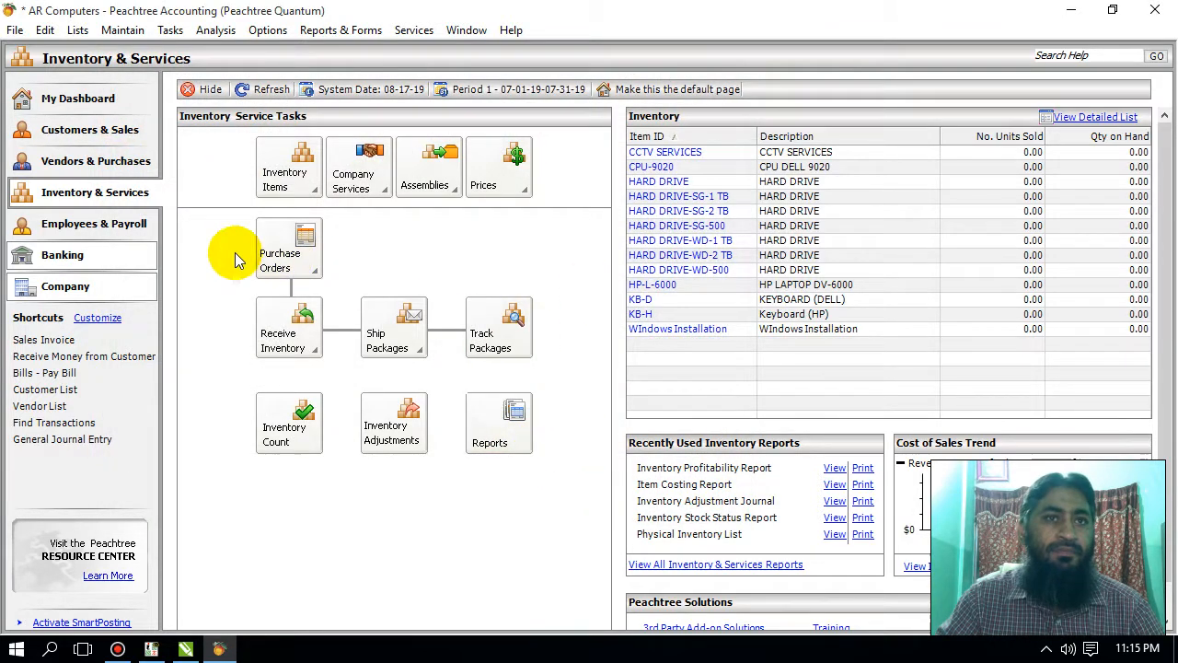
{"action": "left_click", "coordinate": [267, 89]}
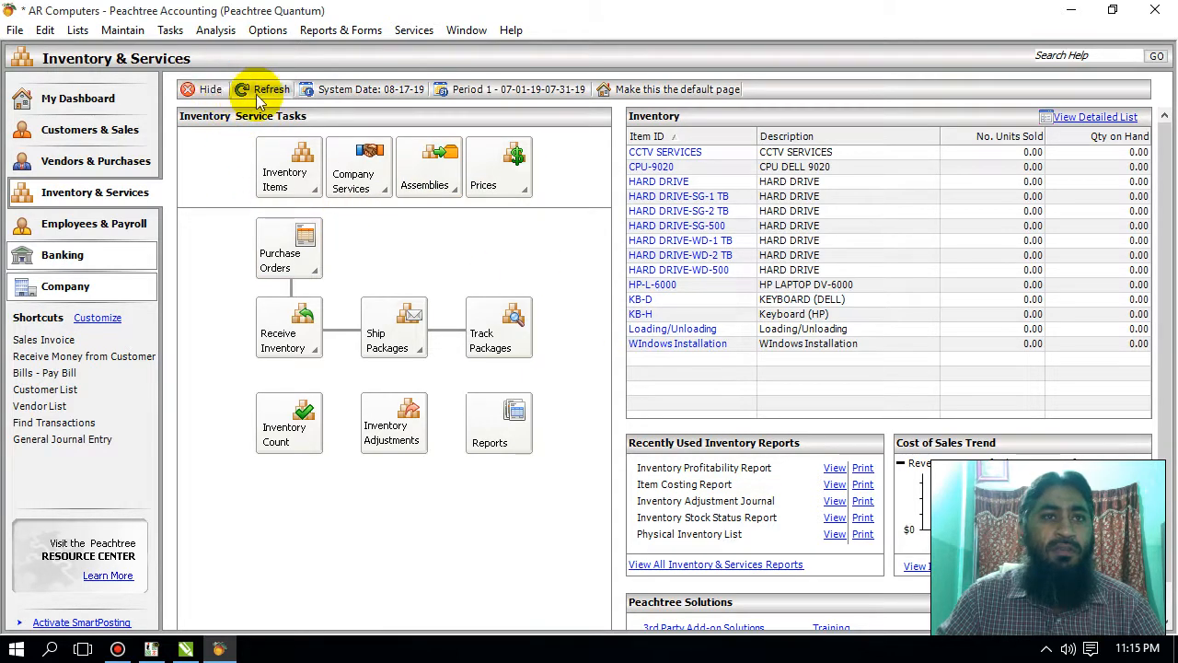
{"action": "left_click", "coordinate": [283, 185]}
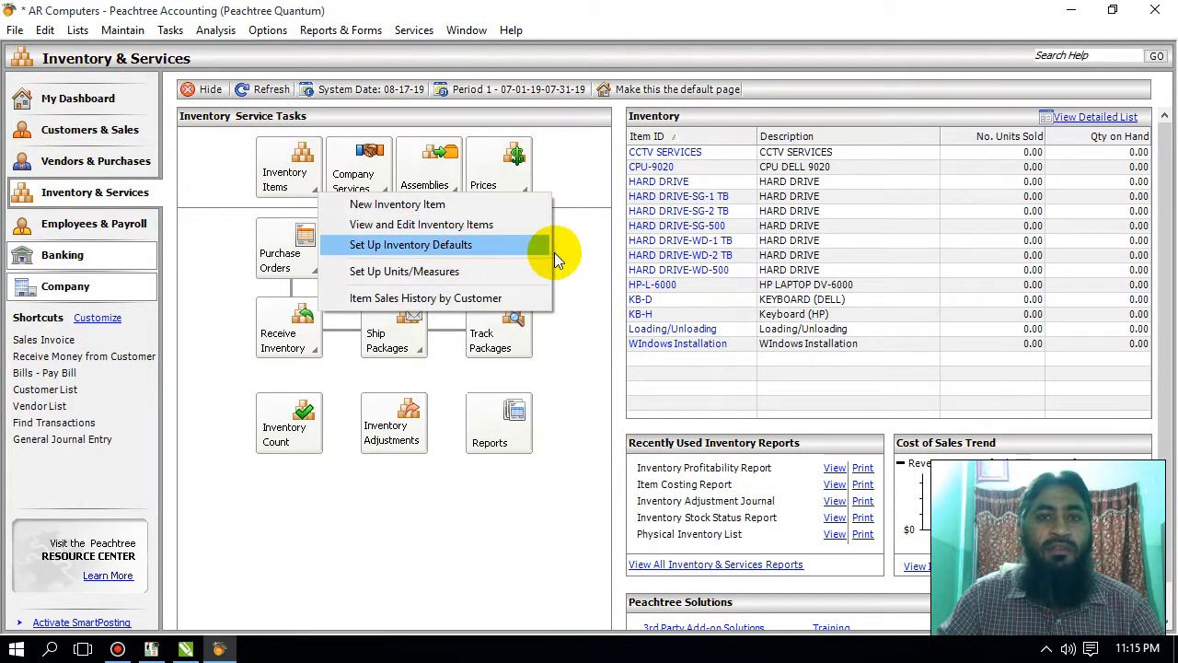
{"action": "left_click", "coordinate": [577, 253]}
{"action": "left_click", "coordinate": [296, 183]}
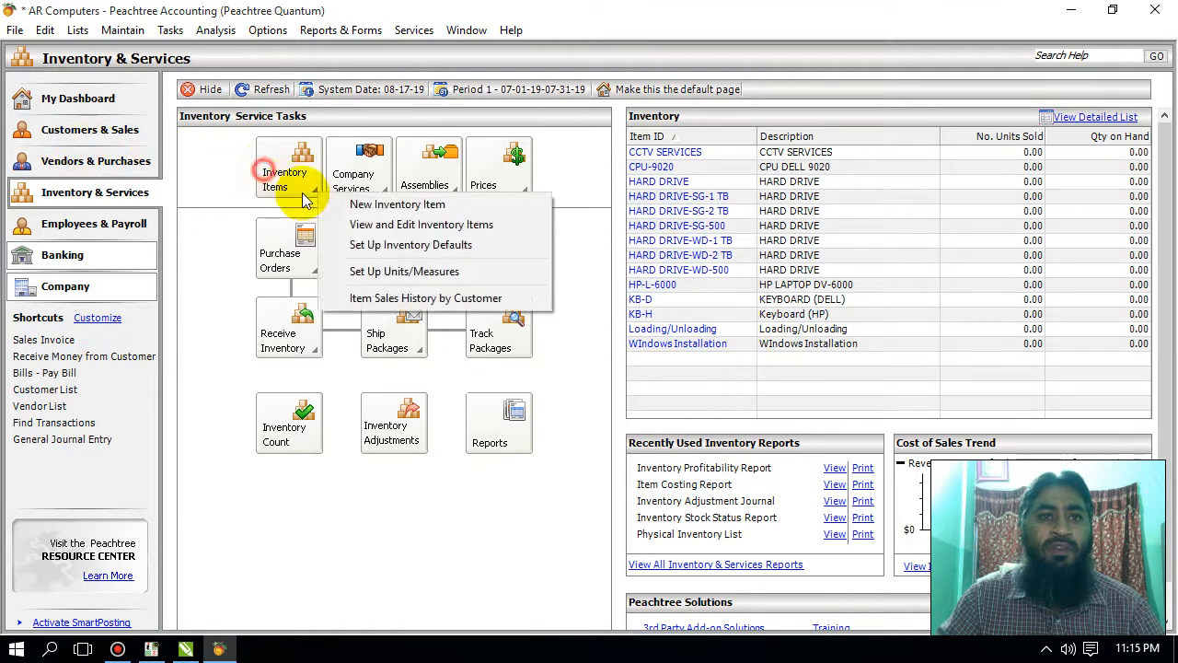
{"action": "left_click", "coordinate": [327, 206]}
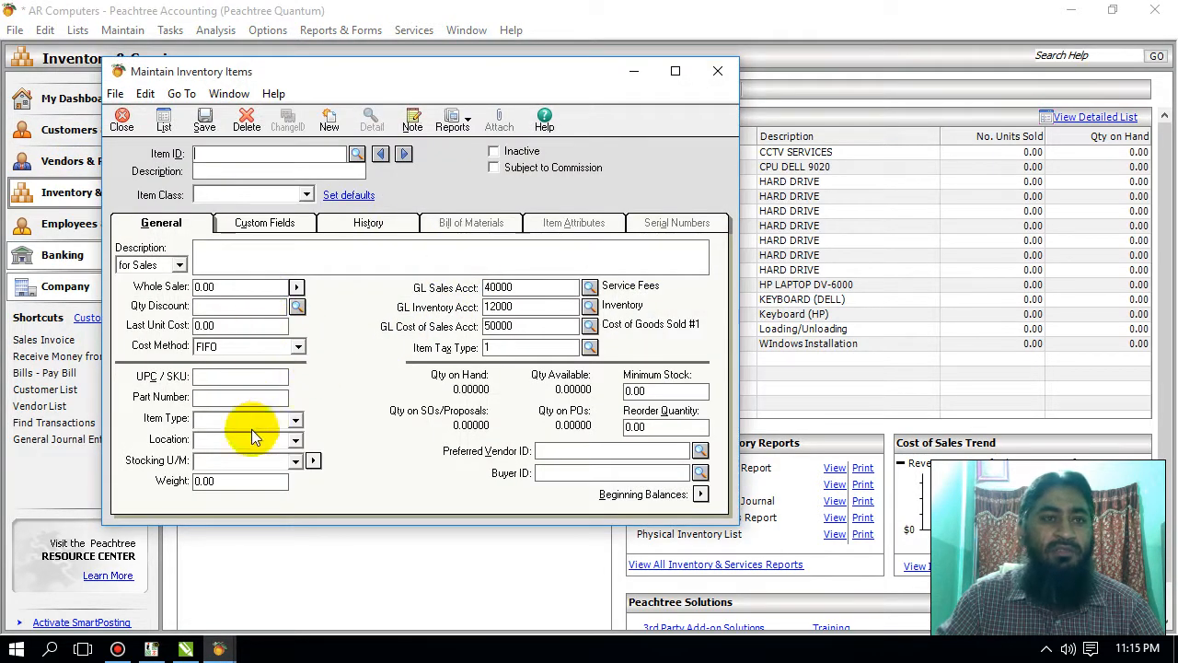
{"action": "left_click", "coordinate": [718, 71]}
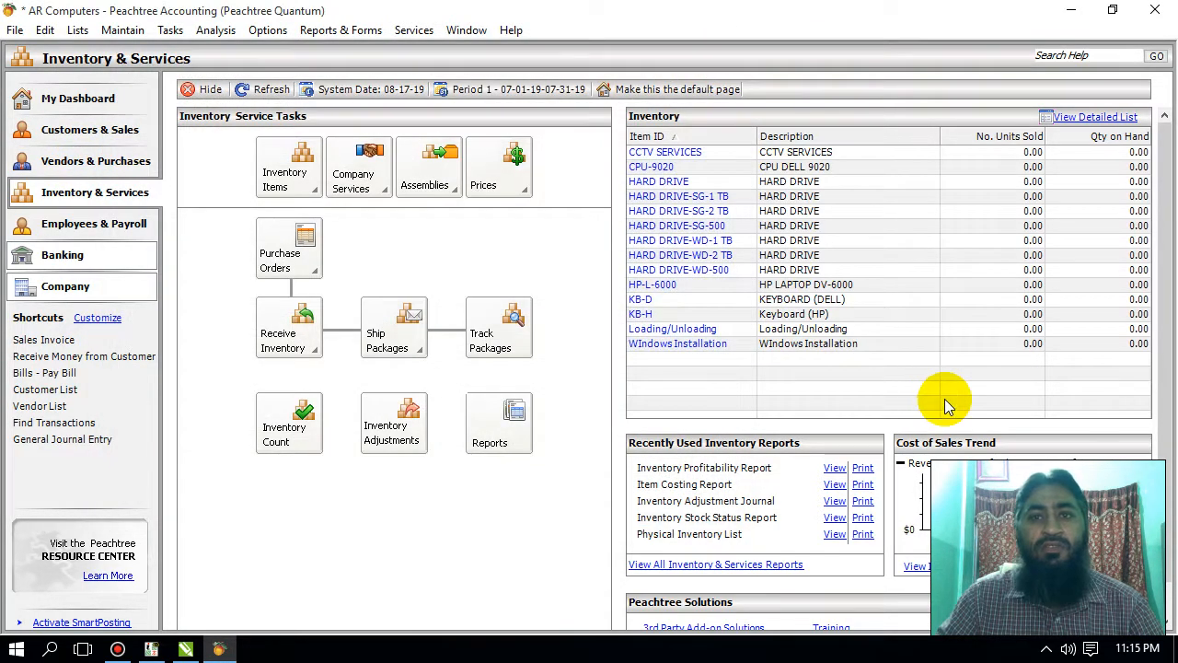